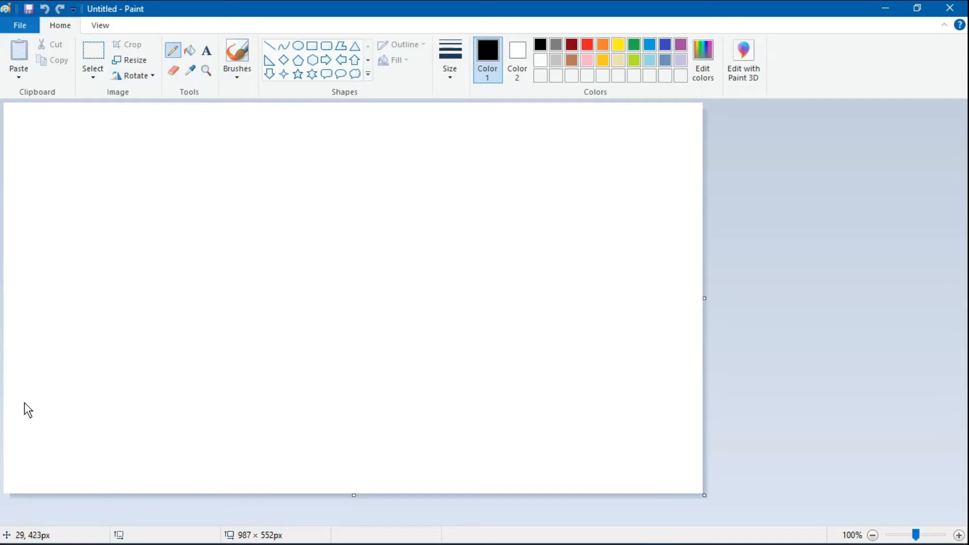
- Pencil a wavy horizon from the left edge to the right edge, then fill the ground below it black
mouse_move(5, 400)
left_mouse_down()
mouse_move(212, 432)
mouse_move(359, 437)
mouse_move(454, 424)
left_mouse_up()
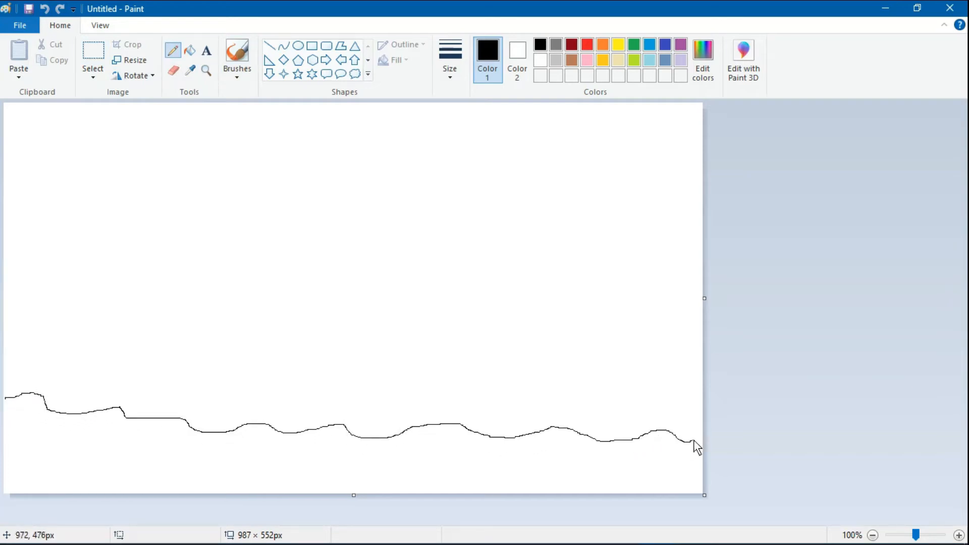
left_click_drag(693, 444, 703, 439)
left_click_drag(5, 402, 1, 412)
left_click(189, 50)
left_click(316, 465)
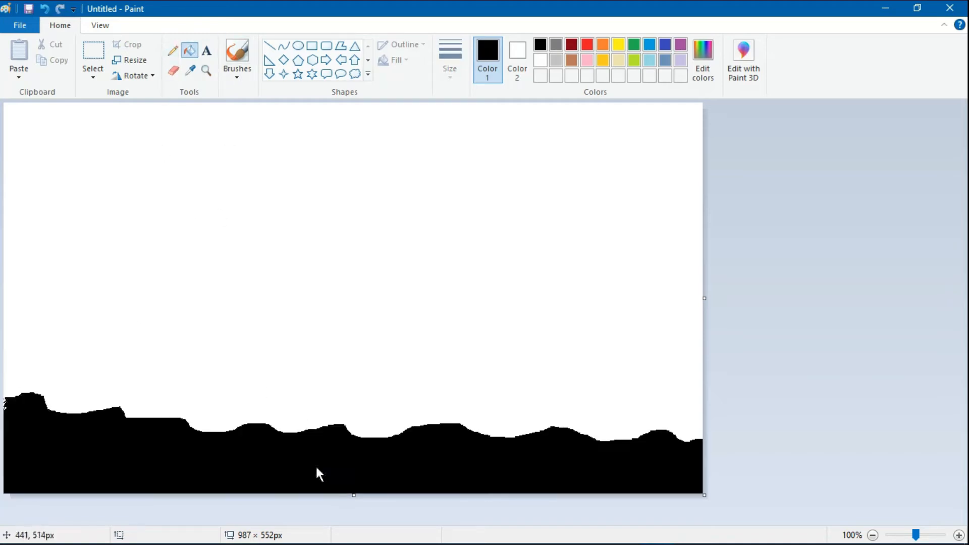
- Brush black over the white specks and notches along the ground's left, middle and right edges
left_click(242, 80)
left_click(239, 99)
mouse_move(7, 410)
left_mouse_down()
mouse_move(44, 413)
mouse_move(23, 420)
mouse_move(12, 401)
mouse_move(49, 415)
mouse_move(126, 416)
left_mouse_up()
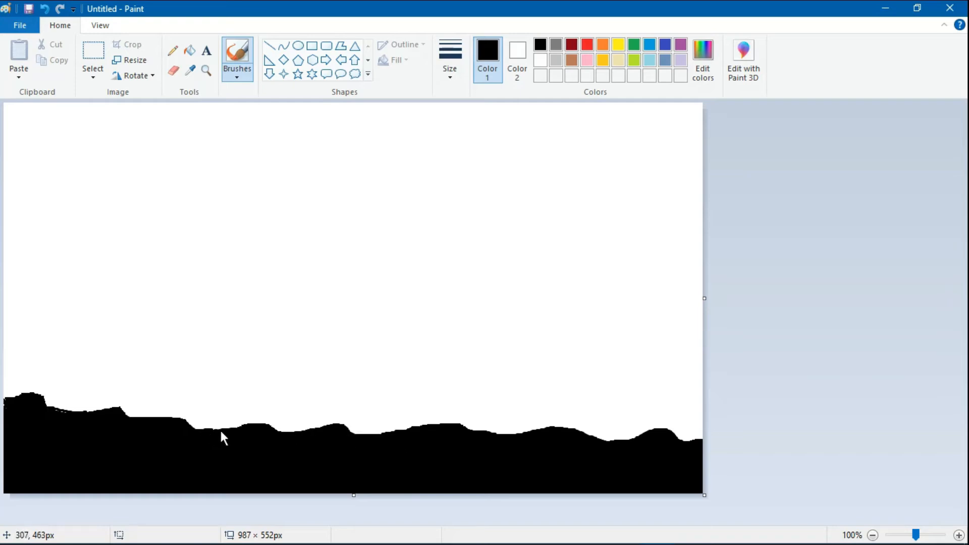
left_click_drag(219, 429, 184, 422)
left_click_drag(3, 403, 121, 411)
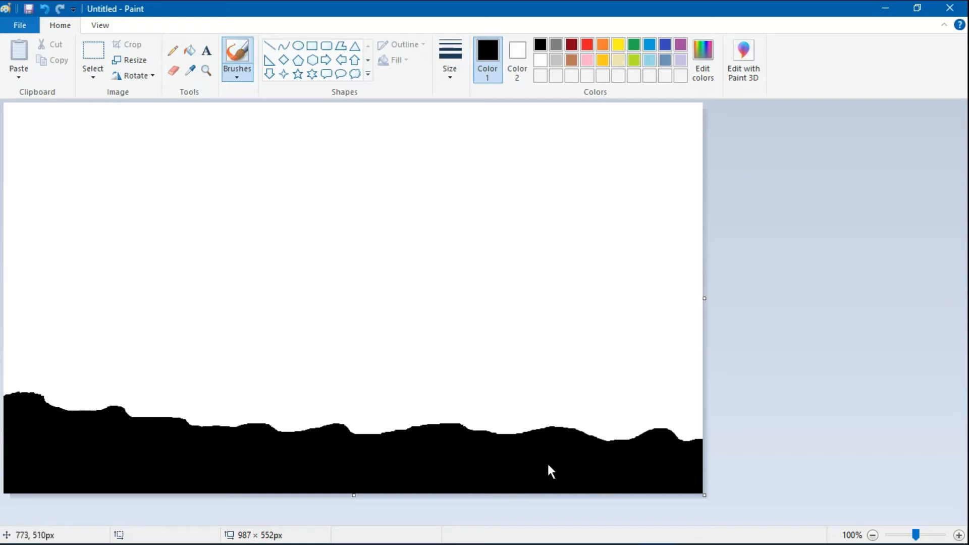
left_click_drag(662, 439, 697, 438)
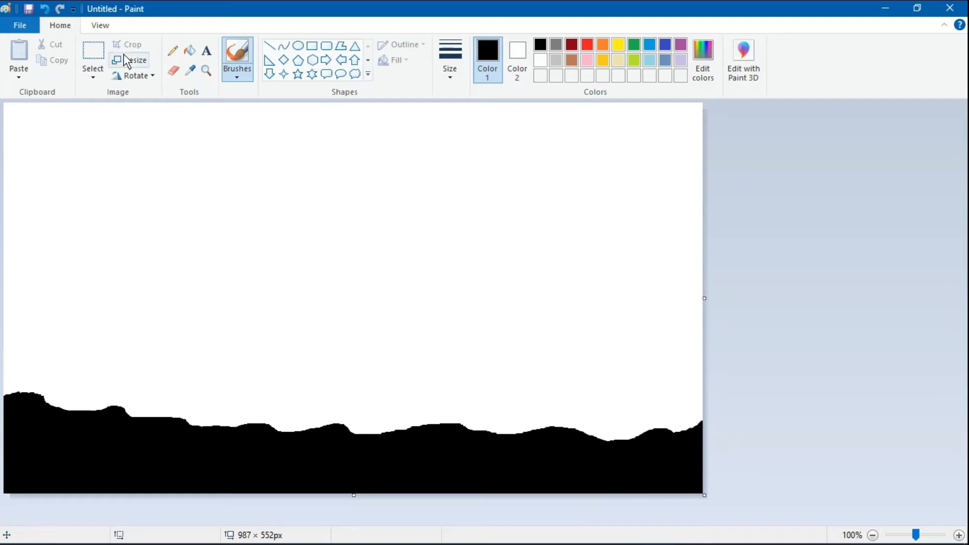
- Pencil thin grass blades along the ground edge, from the far left past the centre to the right end
left_click(172, 51)
mouse_move(2, 406)
left_mouse_down()
mouse_move(11, 372)
mouse_move(22, 408)
mouse_move(25, 376)
mouse_move(34, 405)
mouse_move(45, 375)
mouse_move(48, 403)
mouse_move(55, 385)
mouse_move(76, 423)
mouse_move(67, 393)
mouse_move(82, 394)
mouse_move(73, 406)
mouse_move(90, 387)
mouse_move(76, 400)
mouse_move(79, 378)
mouse_move(111, 408)
mouse_move(109, 388)
mouse_move(122, 409)
mouse_move(120, 384)
mouse_move(133, 420)
mouse_move(136, 397)
mouse_move(144, 420)
mouse_move(154, 394)
mouse_move(175, 403)
left_mouse_up()
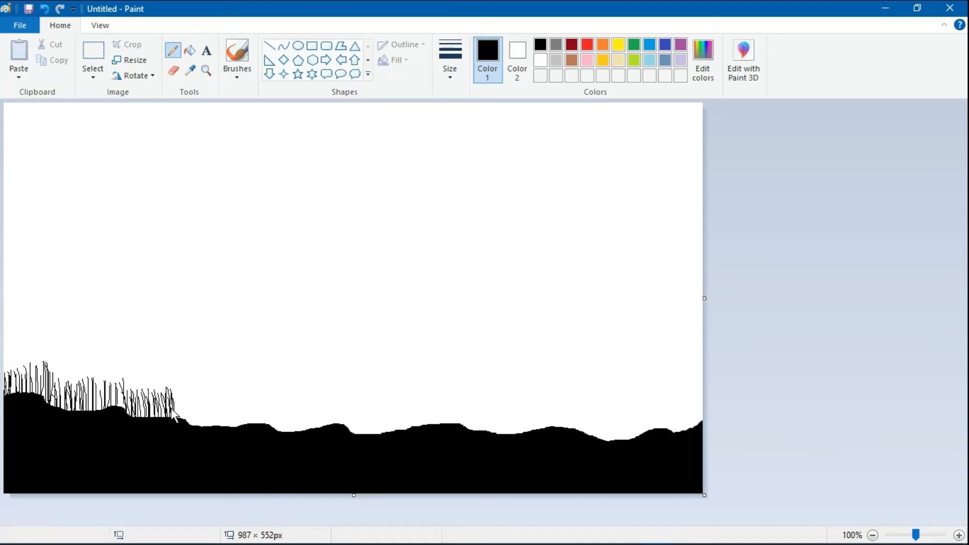
mouse_move(187, 427)
left_mouse_down()
mouse_move(192, 389)
mouse_move(219, 424)
mouse_move(221, 405)
mouse_move(227, 428)
left_mouse_up()
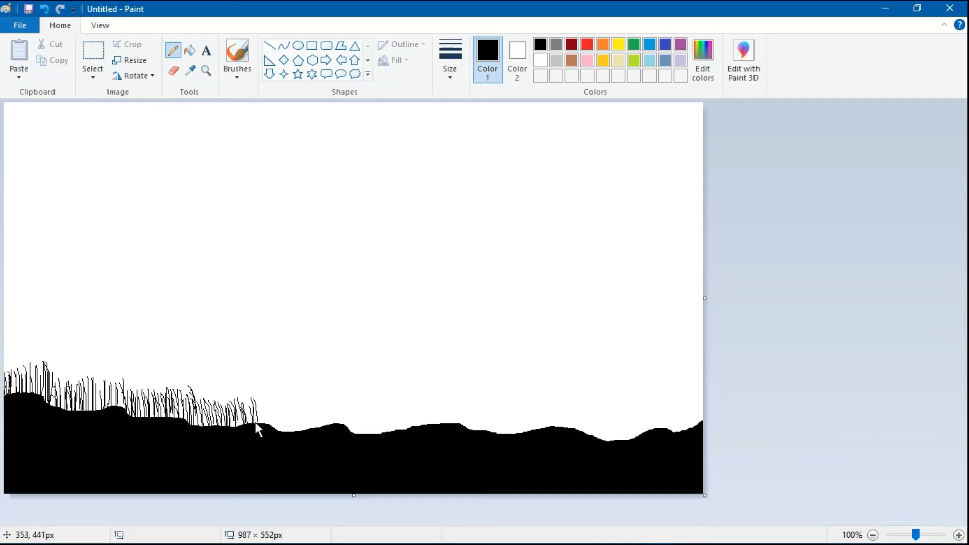
mouse_move(268, 404)
left_mouse_down()
mouse_move(281, 442)
mouse_move(288, 414)
mouse_move(289, 445)
mouse_move(298, 409)
mouse_move(296, 436)
mouse_move(280, 394)
mouse_move(293, 450)
mouse_move(323, 418)
left_mouse_up()
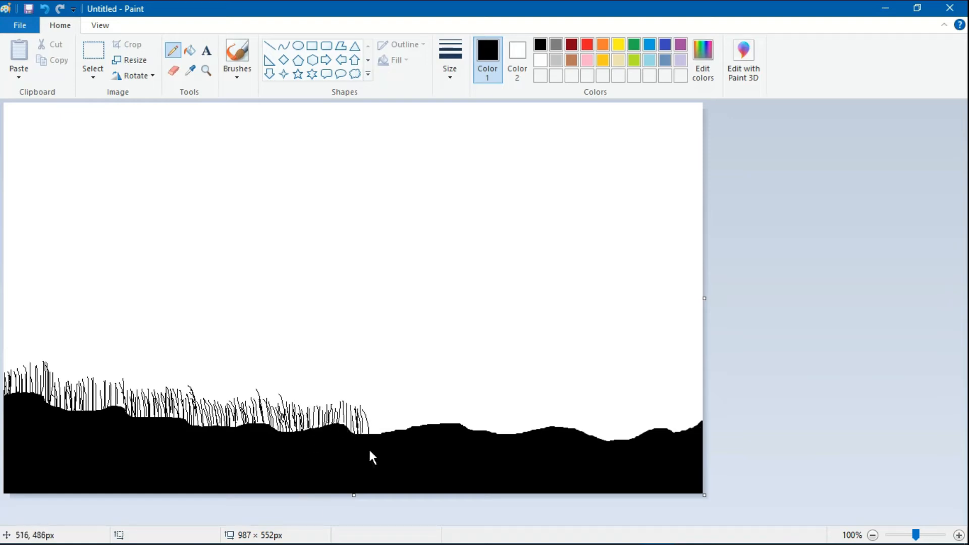
mouse_move(370, 452)
left_mouse_down()
mouse_move(376, 410)
mouse_move(372, 441)
mouse_move(389, 442)
mouse_move(384, 406)
mouse_move(399, 413)
mouse_move(401, 430)
mouse_move(409, 427)
mouse_move(400, 431)
mouse_move(417, 406)
mouse_move(416, 426)
mouse_move(426, 406)
mouse_move(433, 427)
mouse_move(425, 420)
mouse_move(433, 425)
mouse_move(437, 404)
mouse_move(460, 412)
mouse_move(474, 437)
mouse_move(470, 414)
mouse_move(488, 434)
mouse_move(483, 415)
mouse_move(511, 413)
mouse_move(516, 440)
mouse_move(528, 442)
mouse_move(523, 408)
mouse_move(557, 425)
left_mouse_up()
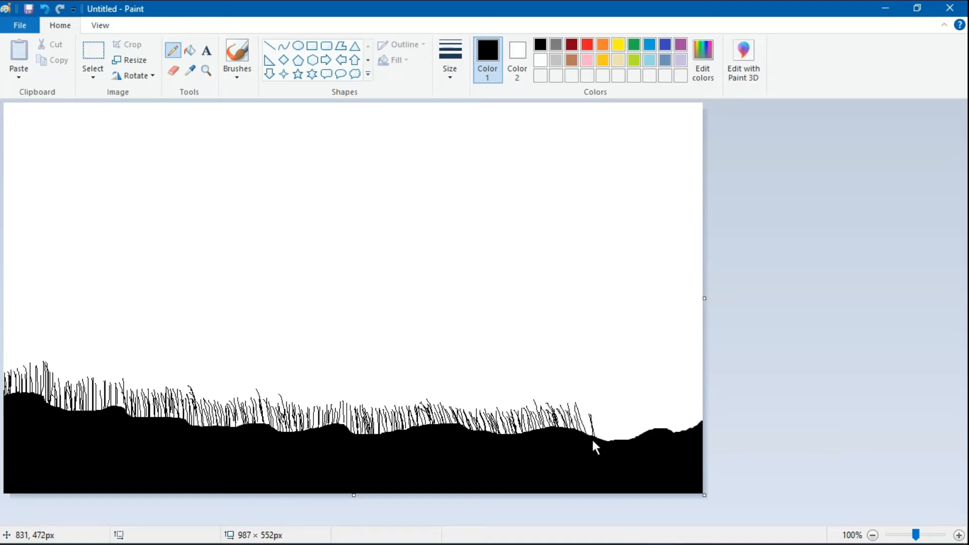
mouse_move(623, 439)
left_mouse_down()
mouse_move(642, 453)
mouse_move(653, 413)
mouse_move(660, 434)
left_mouse_up()
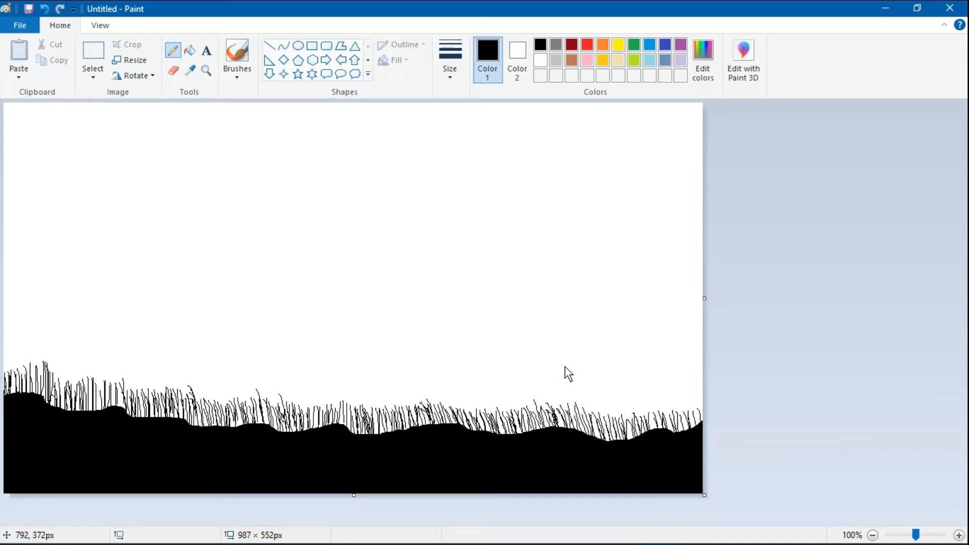
- Choose a thicker line width and add denser grass blades across the left, centre and right
left_click(450, 60)
left_click(475, 137)
mouse_move(8, 376)
left_mouse_down()
mouse_move(49, 384)
mouse_move(55, 413)
mouse_move(70, 400)
left_mouse_up()
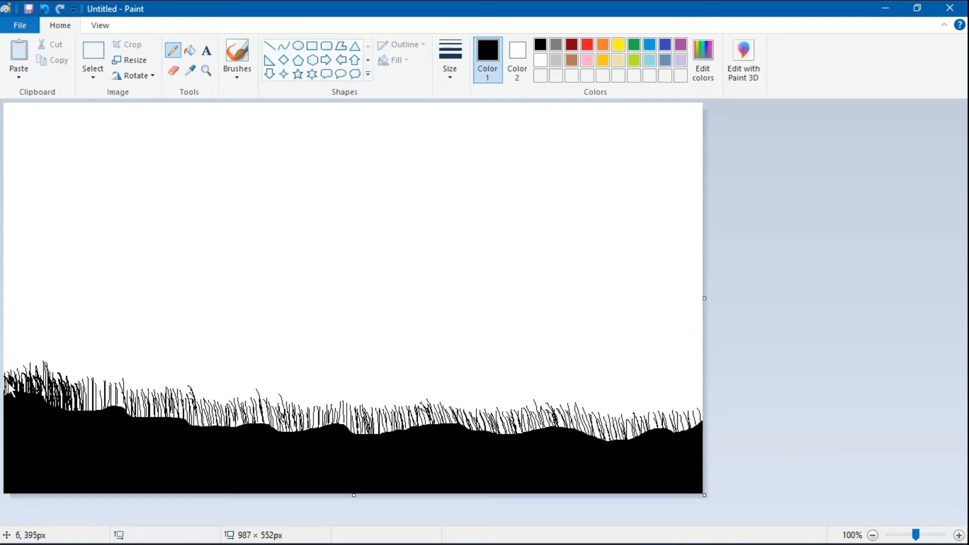
mouse_move(87, 409)
left_mouse_down()
mouse_move(101, 392)
mouse_move(119, 402)
left_mouse_up()
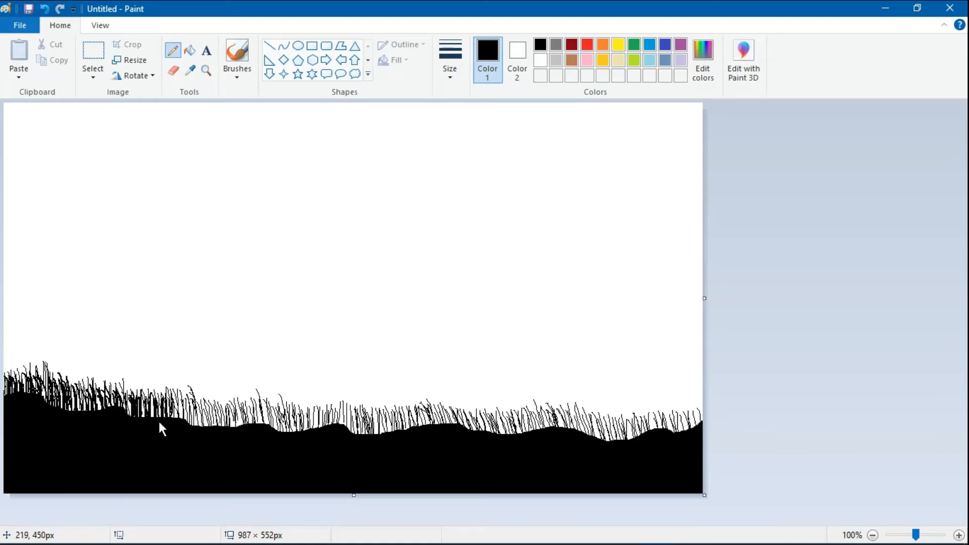
mouse_move(208, 410)
left_mouse_down()
mouse_move(251, 402)
mouse_move(292, 431)
mouse_move(300, 410)
mouse_move(340, 431)
mouse_move(365, 431)
mouse_move(375, 404)
mouse_move(380, 428)
mouse_move(376, 414)
mouse_move(387, 422)
mouse_move(403, 408)
mouse_move(430, 405)
mouse_move(444, 421)
mouse_move(478, 424)
mouse_move(519, 403)
mouse_move(511, 429)
left_mouse_up()
mouse_move(519, 395)
left_mouse_down()
mouse_move(575, 405)
mouse_move(611, 425)
mouse_move(616, 410)
mouse_move(631, 435)
mouse_move(640, 433)
mouse_move(629, 429)
mouse_move(636, 442)
mouse_move(650, 412)
mouse_move(657, 435)
mouse_move(669, 434)
mouse_move(677, 413)
mouse_move(666, 411)
mouse_move(697, 427)
mouse_move(684, 405)
mouse_move(700, 419)
left_mouse_up()
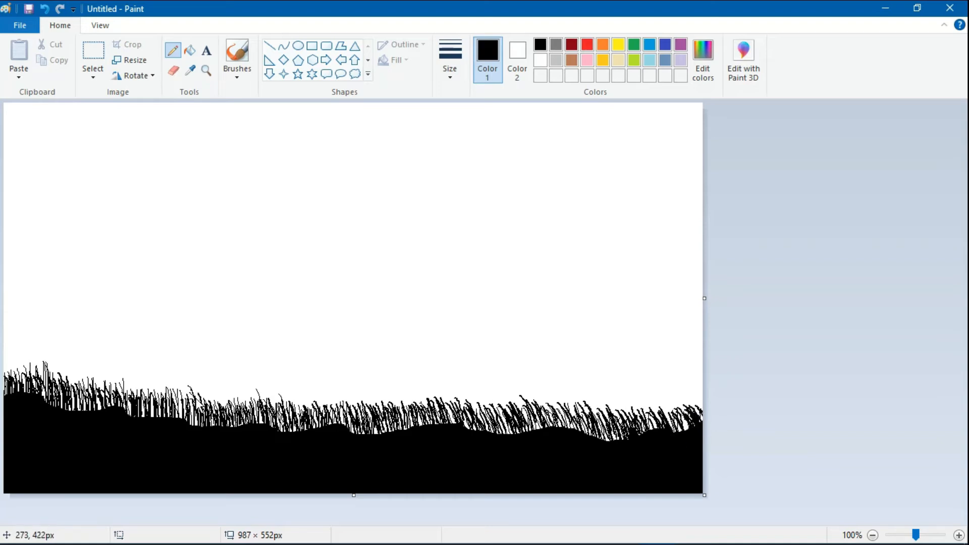
mouse_move(194, 398)
left_mouse_down()
mouse_move(208, 419)
mouse_move(212, 405)
mouse_move(281, 391)
mouse_move(317, 403)
left_mouse_up()
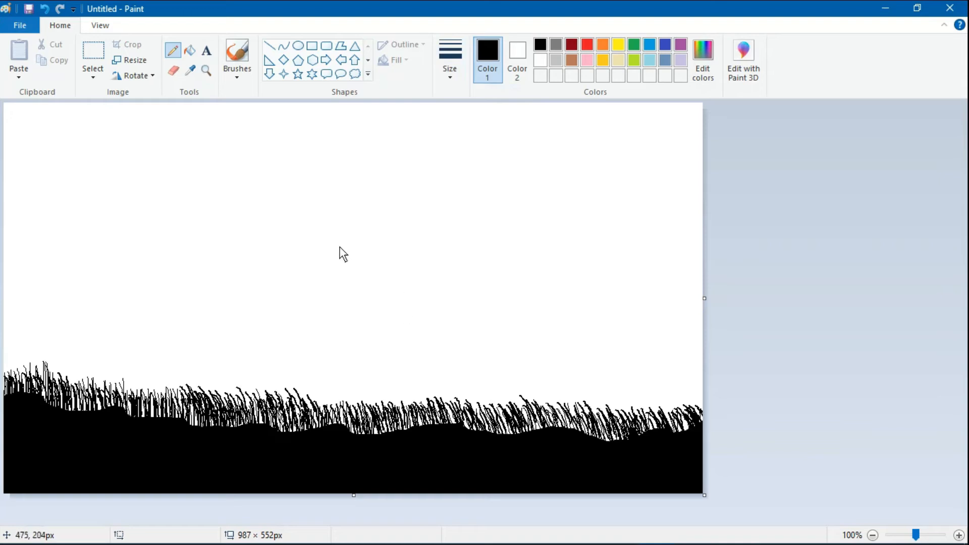
- Draw the curving trunk line, plus long branches reaching left and up to the canvas top
mouse_move(294, 220)
left_mouse_down()
mouse_move(399, 221)
mouse_move(470, 250)
mouse_move(510, 327)
mouse_move(525, 439)
left_mouse_up()
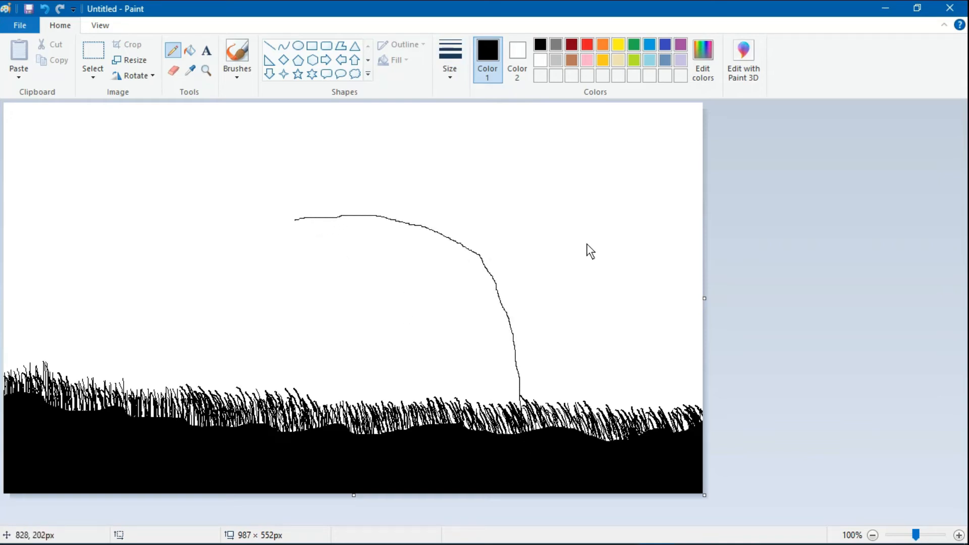
mouse_move(426, 226)
left_mouse_down()
mouse_move(334, 276)
mouse_move(251, 287)
mouse_move(289, 288)
mouse_move(366, 256)
left_mouse_up()
mouse_move(323, 278)
left_mouse_down()
mouse_move(246, 249)
mouse_move(280, 267)
mouse_move(330, 269)
mouse_move(336, 302)
mouse_move(324, 319)
mouse_move(346, 275)
left_mouse_up()
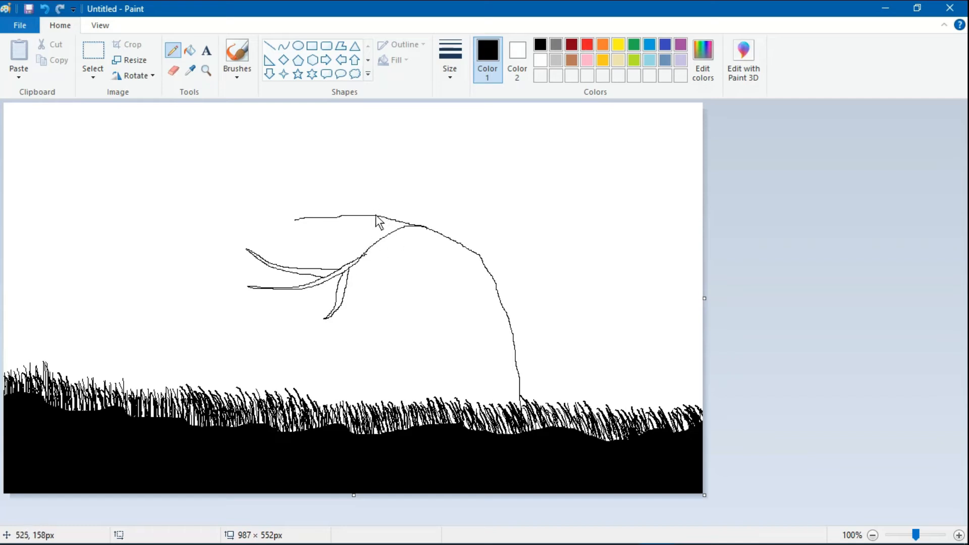
mouse_move(374, 215)
left_mouse_down()
mouse_move(351, 177)
mouse_move(339, 124)
mouse_move(304, 113)
left_mouse_up()
left_click_drag(376, 216, 288, 220)
mouse_move(216, 180)
left_mouse_down()
mouse_move(200, 172)
mouse_move(298, 220)
mouse_move(213, 218)
mouse_move(204, 232)
left_mouse_up()
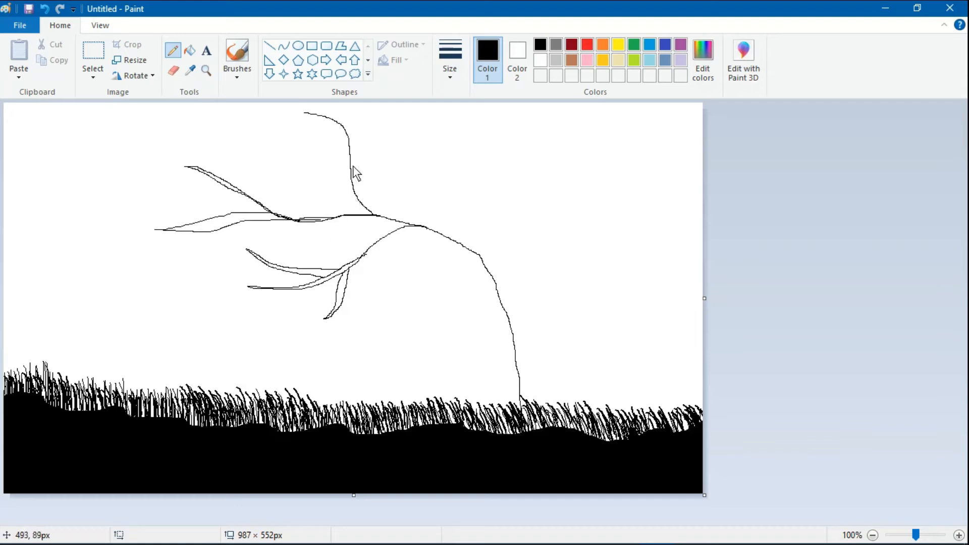
- Add smaller twigs off the upper branches, including one reaching up to the right
mouse_move(354, 188)
left_mouse_down()
mouse_move(241, 119)
mouse_move(325, 163)
mouse_move(358, 199)
left_mouse_up()
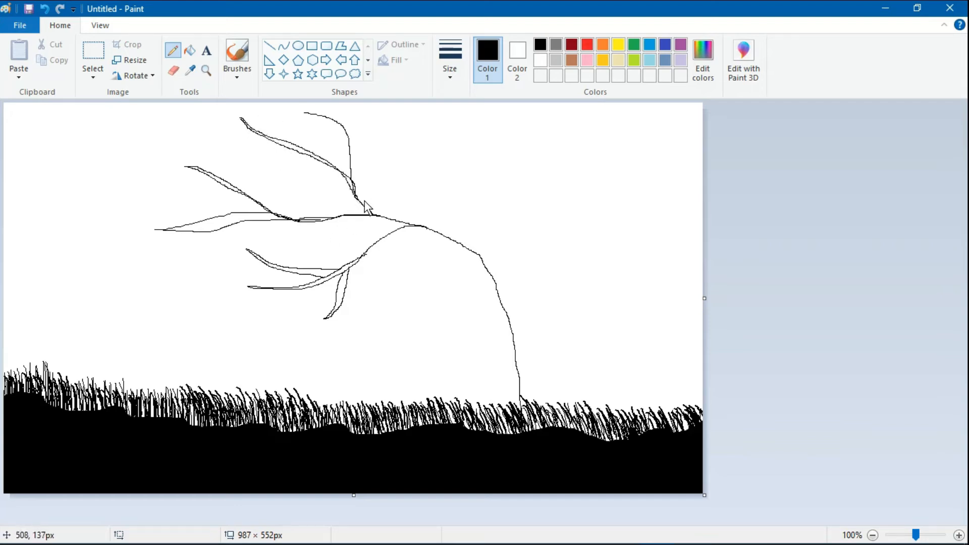
left_click_drag(308, 153, 244, 162)
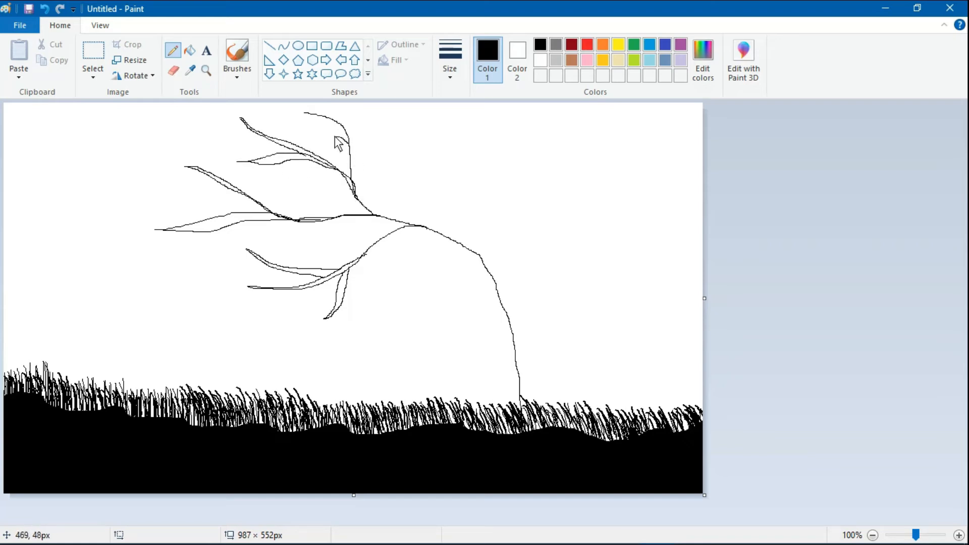
mouse_move(346, 143)
left_mouse_down()
mouse_move(301, 126)
mouse_move(349, 147)
mouse_move(344, 104)
mouse_move(305, 107)
mouse_move(347, 130)
mouse_move(353, 200)
mouse_move(368, 222)
mouse_move(399, 222)
mouse_move(371, 223)
left_mouse_up()
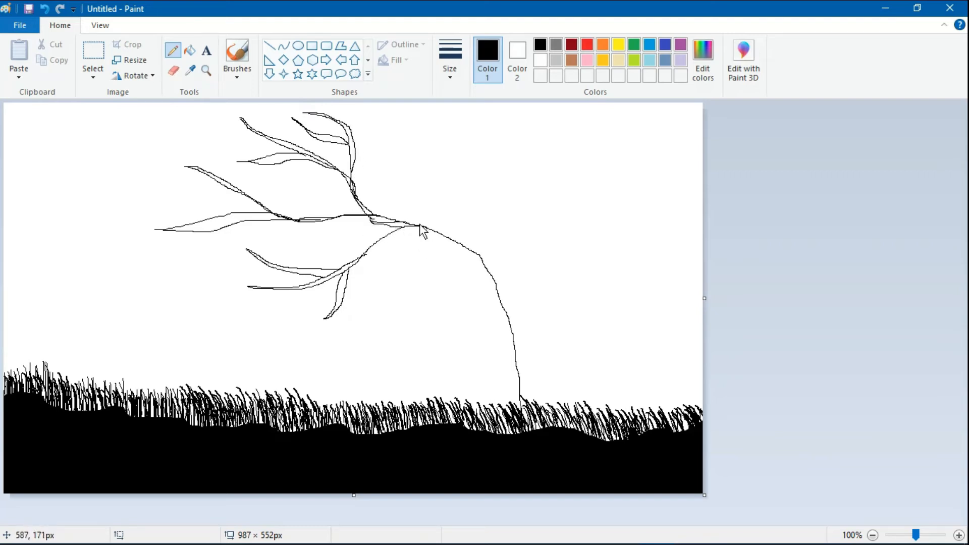
mouse_move(410, 226)
left_mouse_down()
mouse_move(414, 168)
mouse_move(385, 137)
left_mouse_up()
mouse_move(417, 171)
left_mouse_down()
mouse_move(432, 145)
mouse_move(487, 128)
left_mouse_up()
left_click_drag(487, 129, 433, 144)
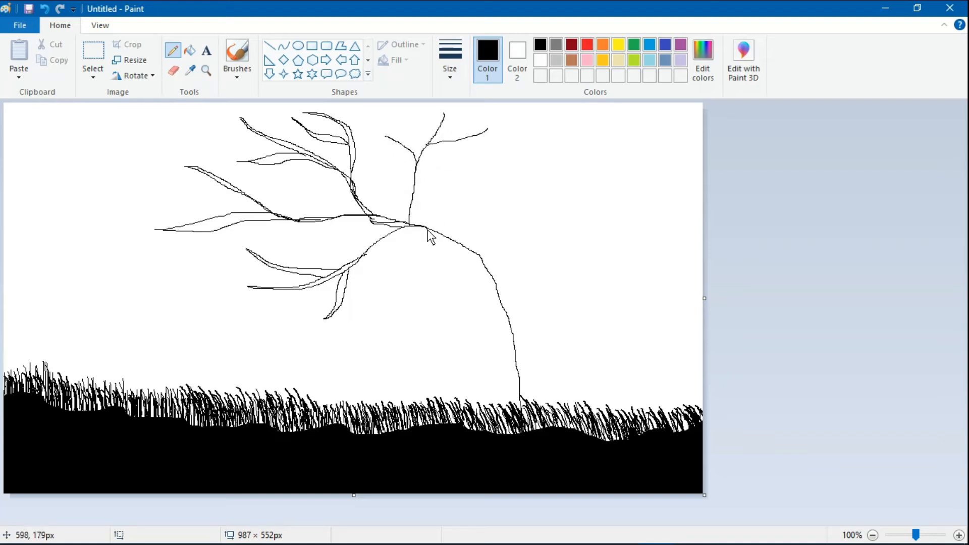
- Outline an upright branch from the junction and a double-edged branch on the trunk's right
mouse_move(427, 228)
left_mouse_down()
mouse_move(429, 149)
mouse_move(465, 138)
left_mouse_up()
mouse_move(414, 222)
left_mouse_down()
mouse_move(385, 141)
mouse_move(364, 115)
mouse_move(415, 178)
mouse_move(452, 120)
left_mouse_up()
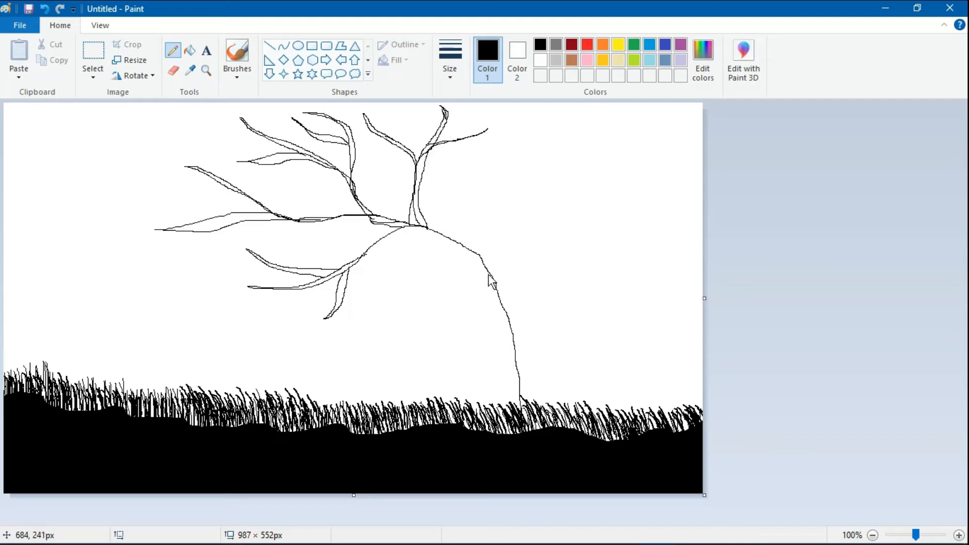
mouse_move(476, 253)
left_mouse_down()
mouse_move(473, 225)
mouse_move(526, 165)
mouse_move(510, 119)
mouse_move(531, 162)
mouse_move(565, 128)
left_mouse_up()
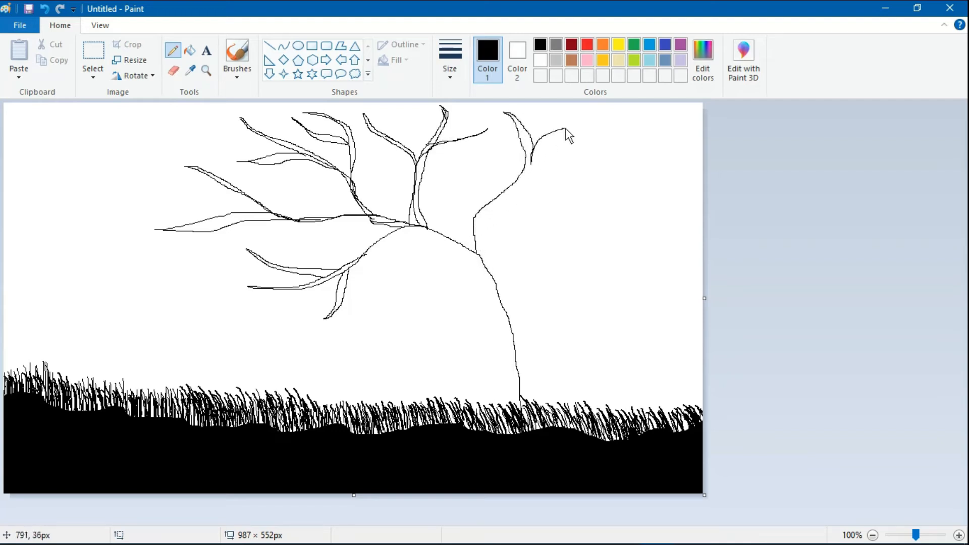
left_click_drag(541, 168, 552, 156)
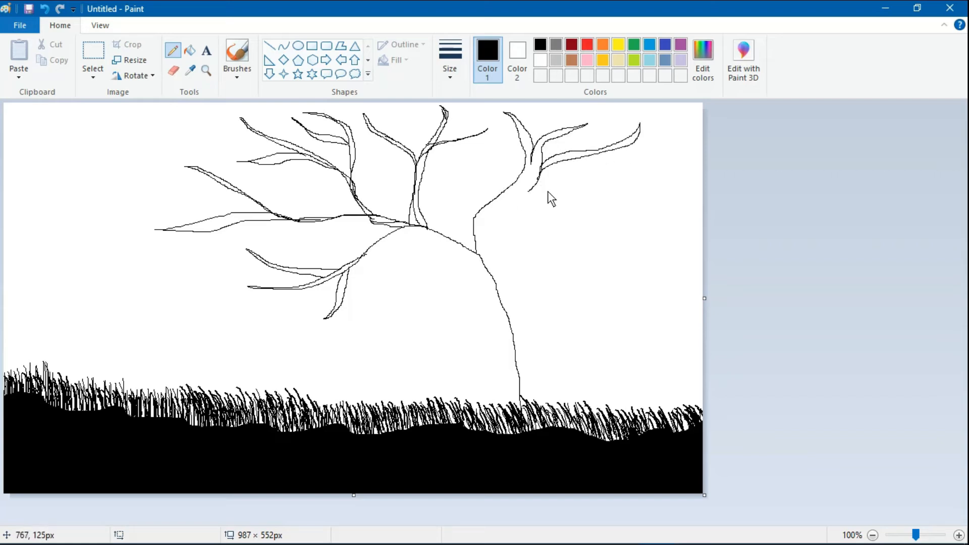
mouse_move(540, 165)
left_mouse_down()
mouse_move(530, 197)
mouse_move(479, 228)
mouse_move(509, 214)
left_mouse_up()
mouse_move(559, 197)
left_mouse_down()
mouse_move(519, 210)
mouse_move(550, 230)
mouse_move(592, 219)
mouse_move(618, 192)
mouse_move(613, 155)
left_mouse_up()
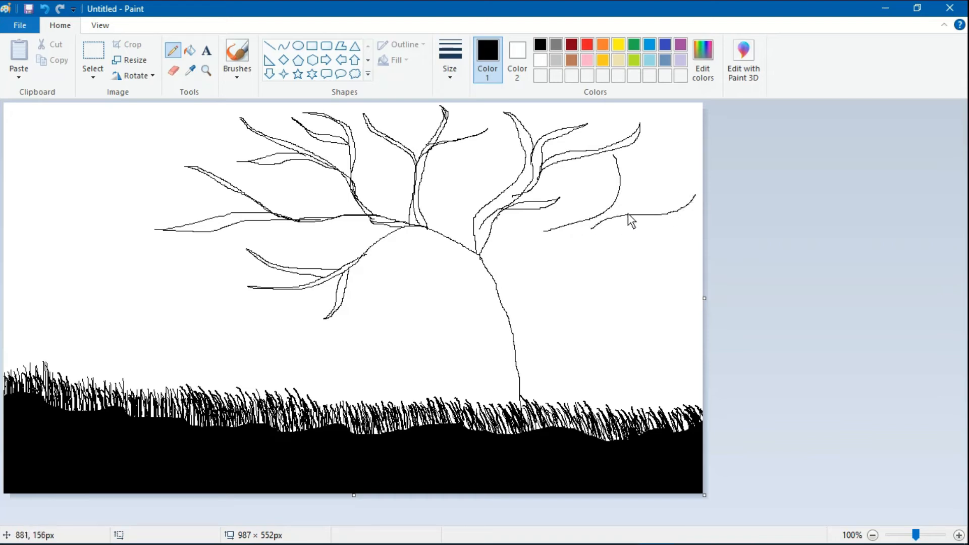
- Draw drooping and hanging branches on the tree's far right
mouse_move(616, 160)
left_mouse_down()
mouse_move(627, 175)
mouse_move(625, 205)
mouse_move(581, 239)
mouse_move(689, 201)
left_mouse_up()
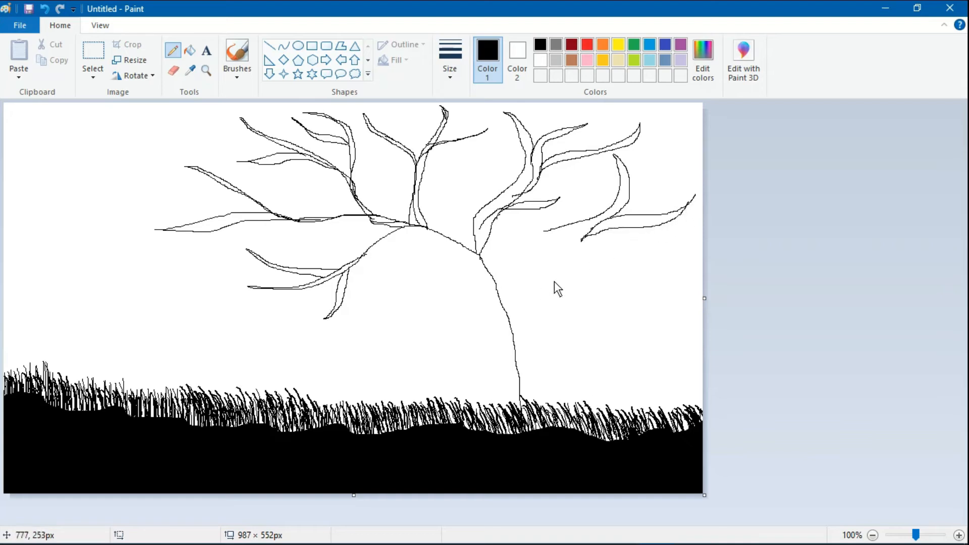
mouse_move(620, 228)
left_mouse_down()
mouse_move(686, 254)
mouse_move(595, 229)
left_mouse_up()
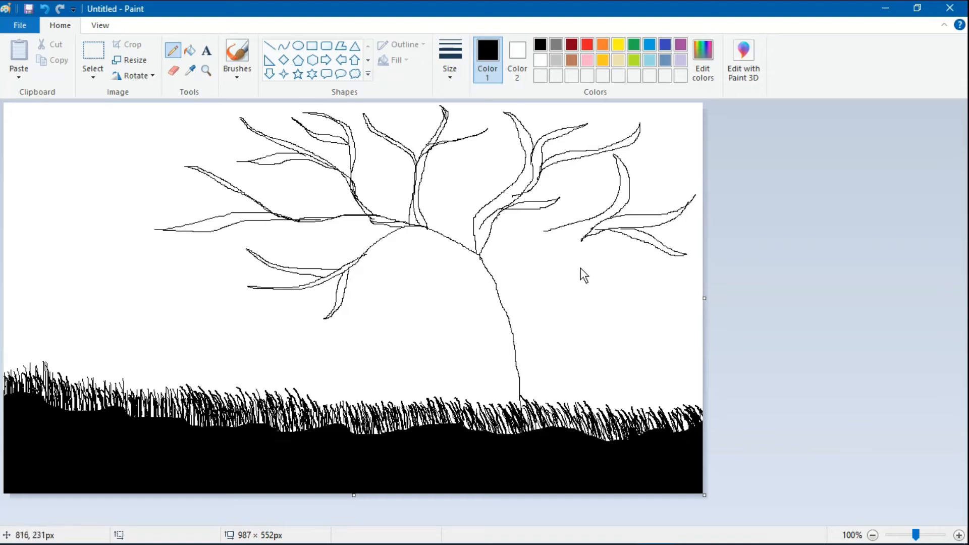
mouse_move(580, 263)
left_mouse_down()
mouse_move(558, 262)
mouse_move(680, 283)
left_mouse_up()
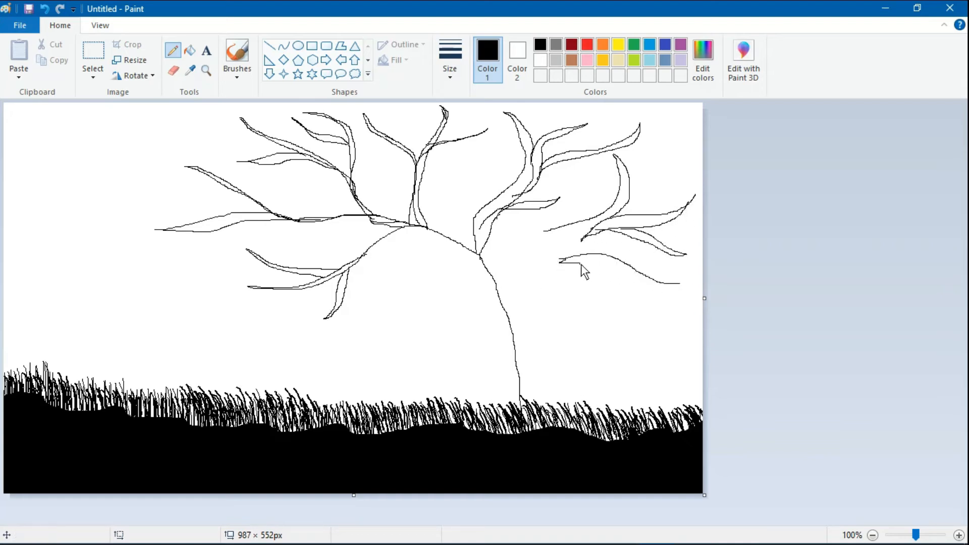
mouse_move(580, 264)
left_mouse_down()
mouse_move(650, 280)
mouse_move(638, 291)
mouse_move(659, 320)
mouse_move(572, 240)
mouse_move(554, 253)
mouse_move(542, 288)
mouse_move(571, 398)
left_mouse_up()
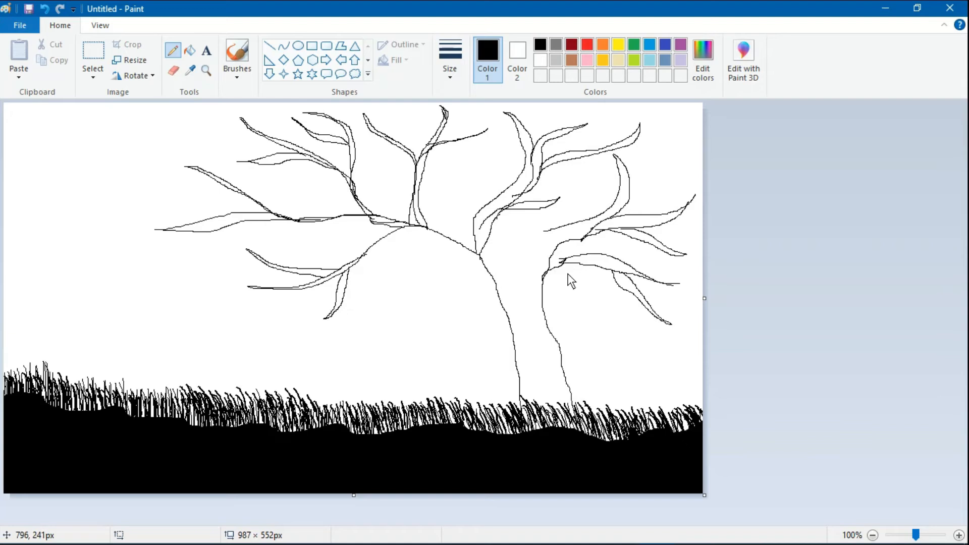
- Draw both trunk edge lines down from the branches into the grass
mouse_move(444, 235)
left_mouse_down()
mouse_move(447, 205)
mouse_move(489, 154)
mouse_move(454, 213)
mouse_move(453, 237)
left_mouse_up()
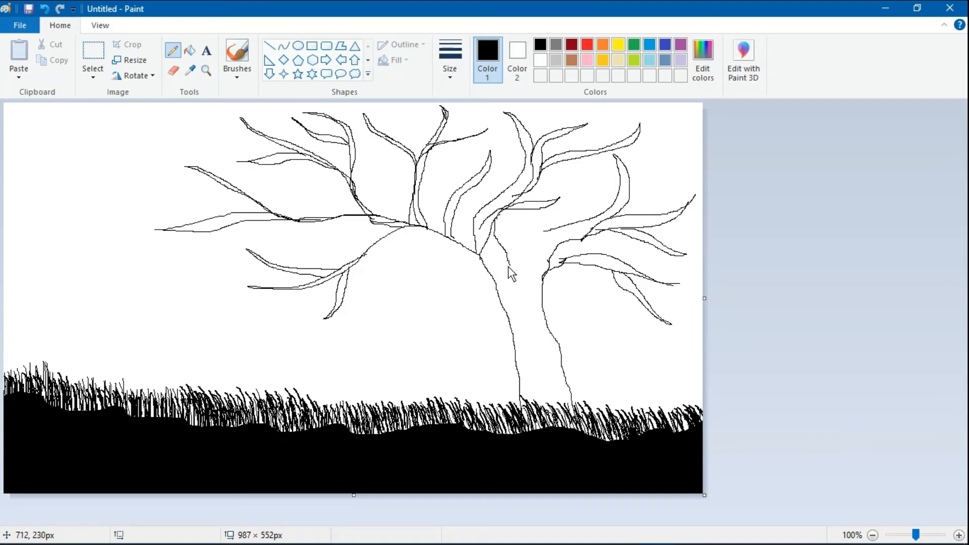
left_click_drag(508, 267, 558, 247)
mouse_move(460, 249)
left_mouse_down()
mouse_move(484, 312)
mouse_move(485, 409)
mouse_move(509, 316)
left_mouse_up()
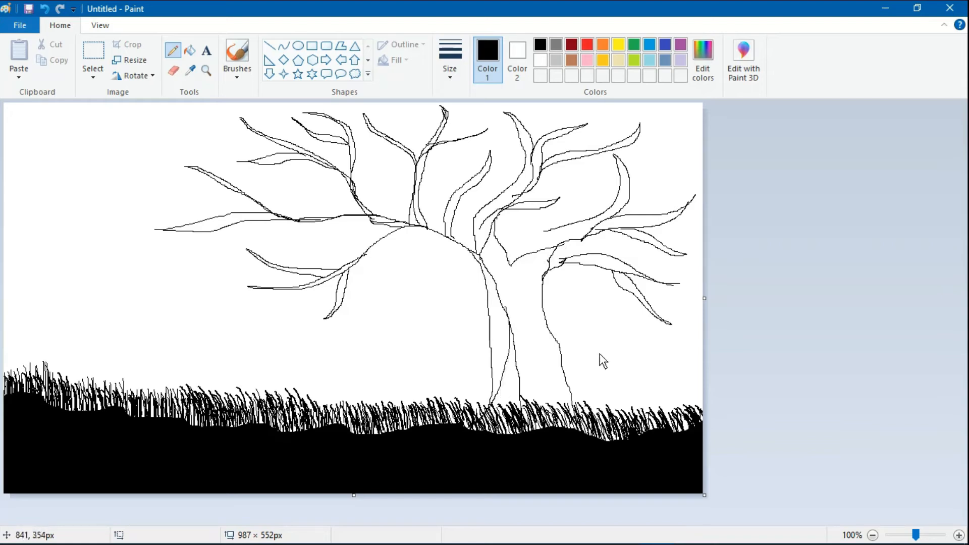
left_click_drag(550, 268, 547, 404)
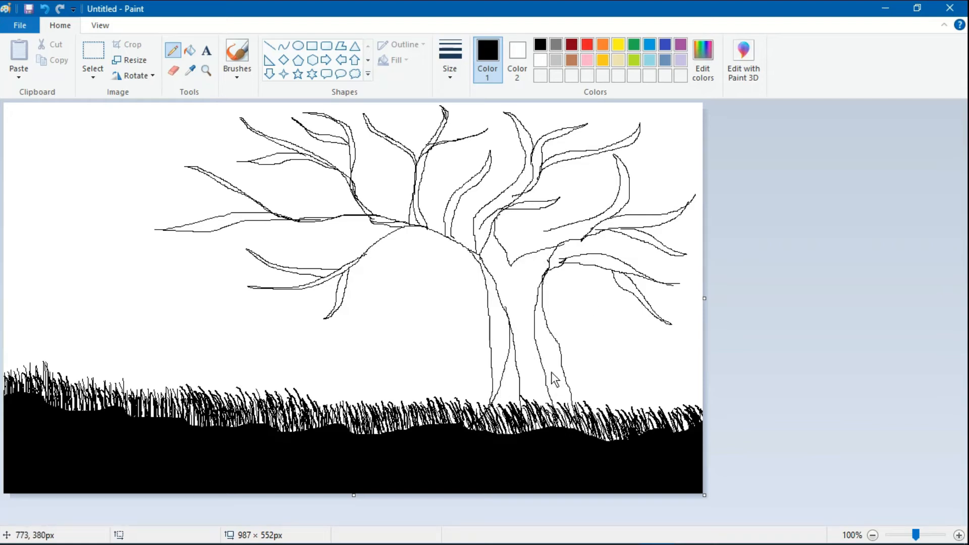
- Erase the stray lower section and the inner line of the right trunk outline
left_click(540, 60)
left_click(173, 71)
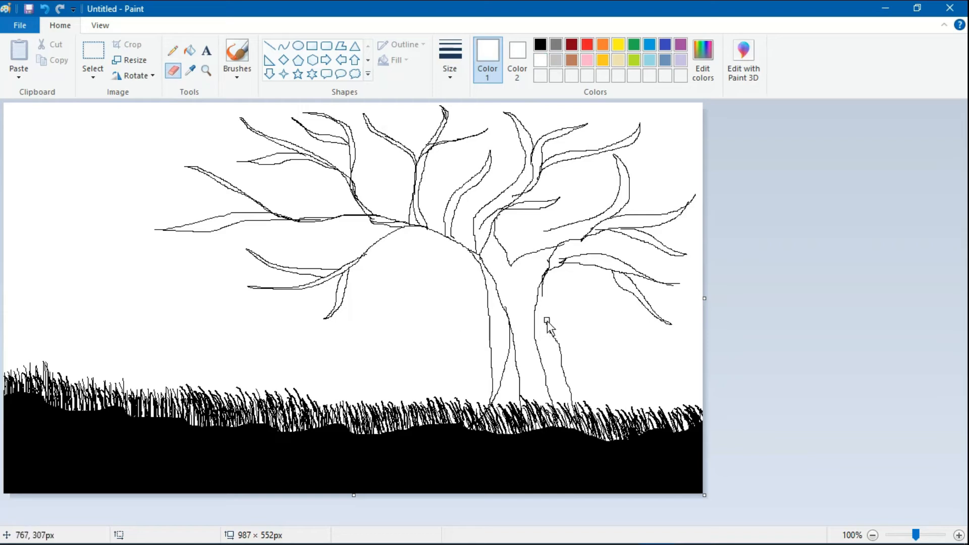
left_click_drag(547, 324, 572, 408)
mouse_move(550, 308)
left_mouse_down()
mouse_move(552, 281)
mouse_move(541, 296)
mouse_move(552, 277)
mouse_move(542, 273)
mouse_move(537, 303)
left_mouse_up()
- With the black pencil, draw a drooping branch down-left from the crown's arc
left_click(173, 50)
left_click(541, 45)
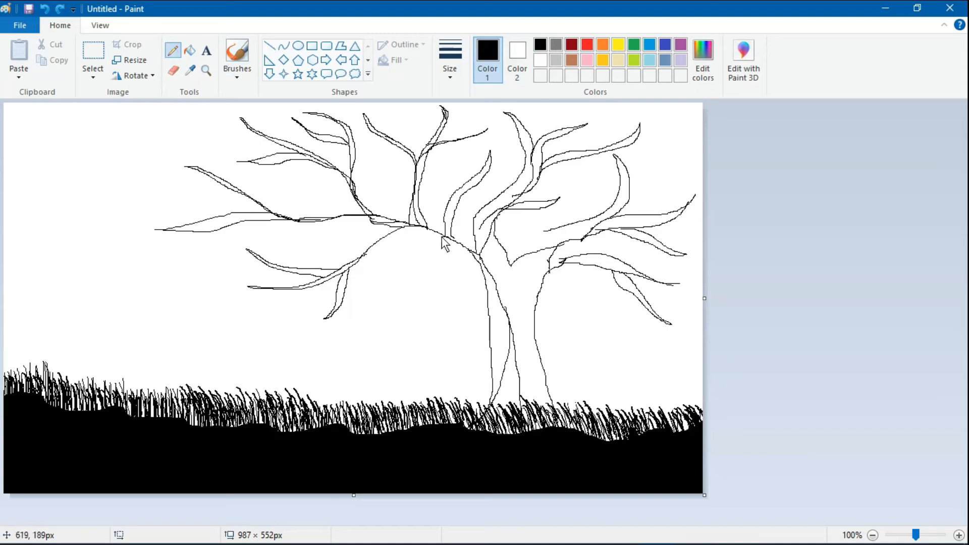
mouse_move(444, 237)
left_mouse_down()
mouse_move(370, 294)
mouse_move(404, 284)
mouse_move(445, 237)
left_mouse_up()
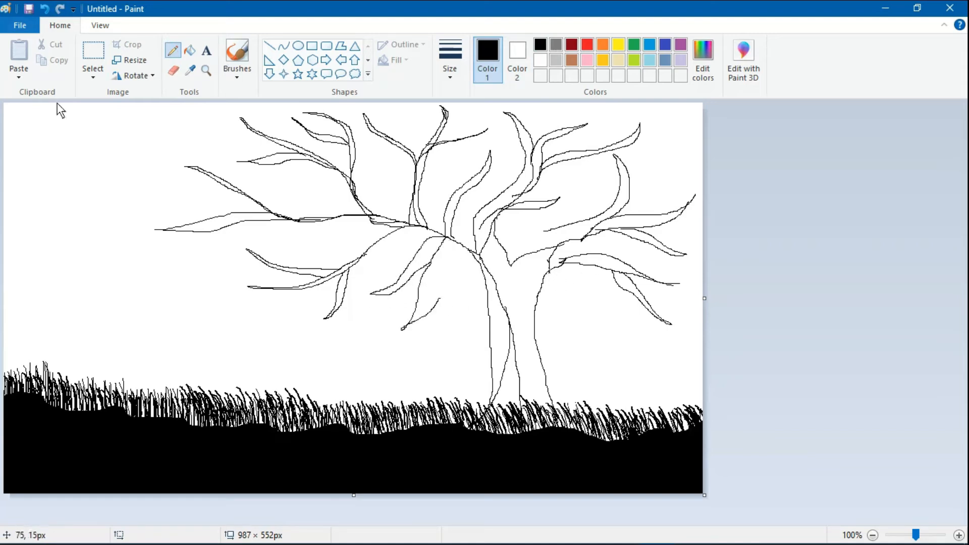
key("ctrl+z")
key("ctrl+z")
mouse_move(400, 281)
left_mouse_down()
mouse_move(375, 300)
mouse_move(397, 294)
mouse_move(431, 255)
mouse_move(460, 247)
mouse_move(441, 241)
mouse_move(450, 247)
mouse_move(434, 288)
mouse_move(457, 247)
left_mouse_up()
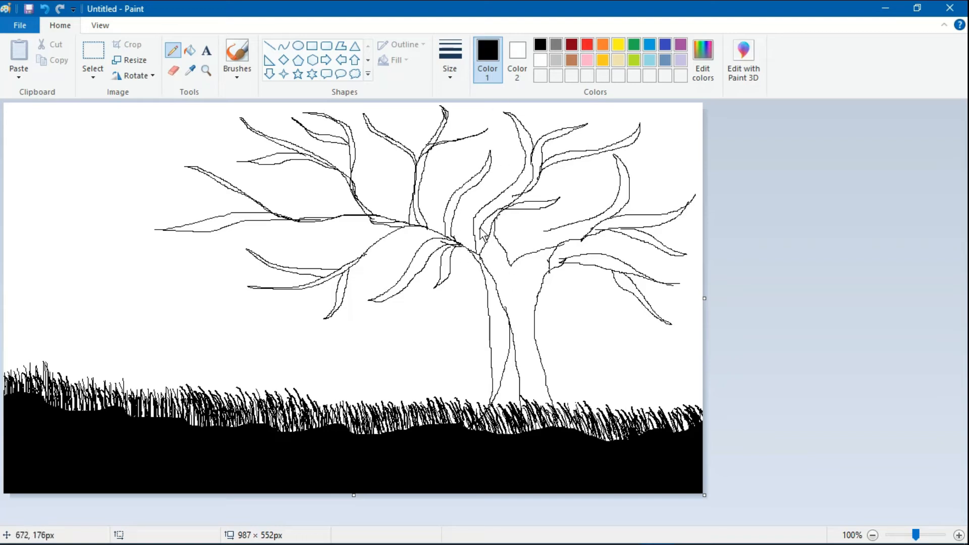
- Fill the hanging, left and central branch outlines solid black
left_click(190, 50)
left_click(342, 293)
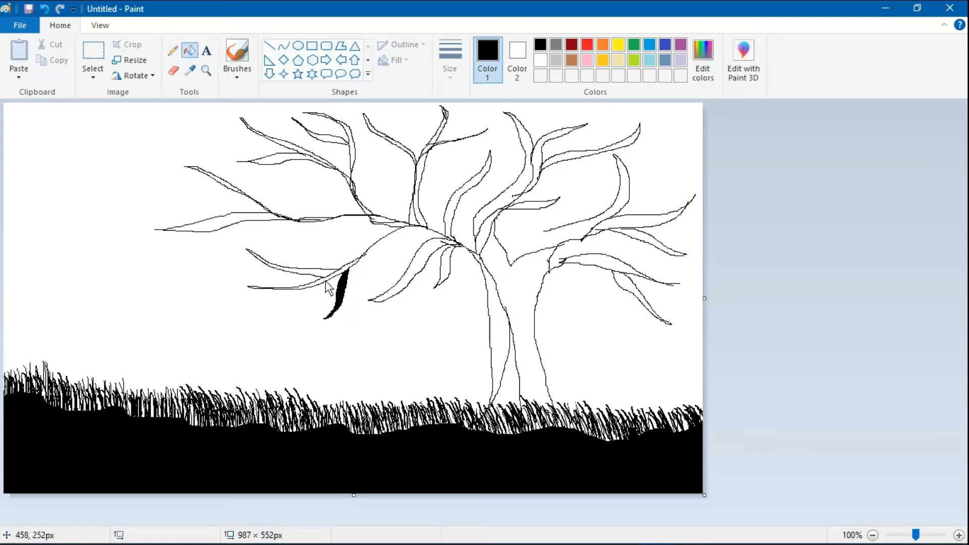
left_click(311, 283)
left_click(350, 266)
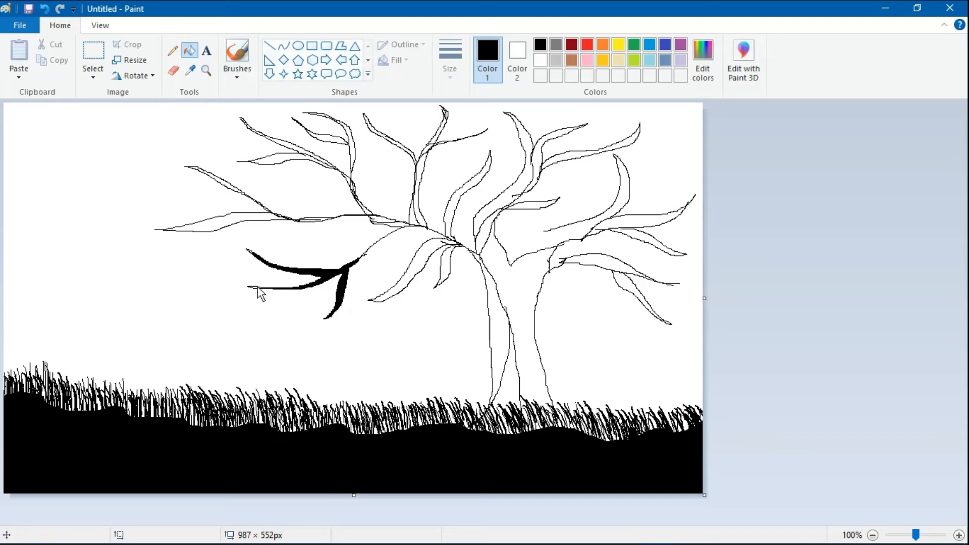
left_click(418, 272)
left_click(495, 215)
left_click(566, 161)
left_click(531, 209)
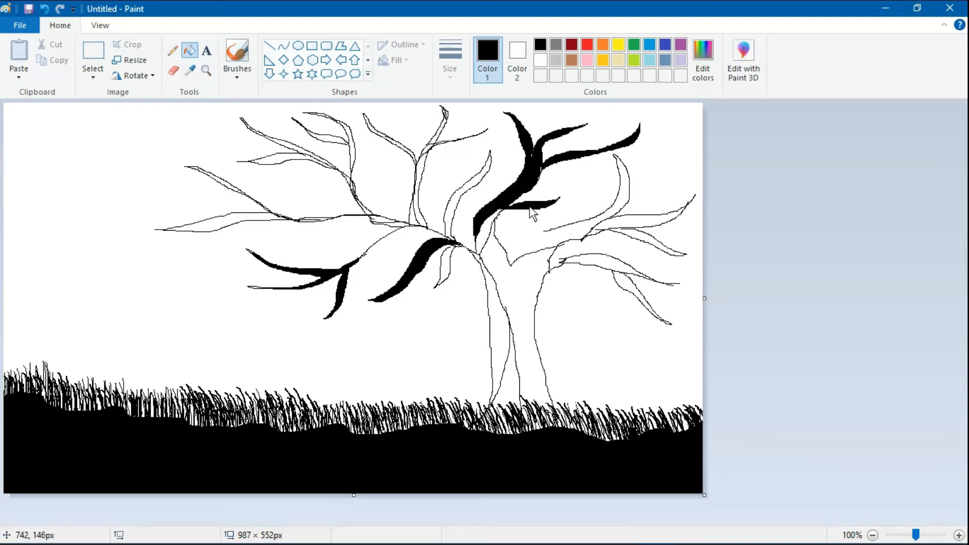
left_click(421, 177)
left_click(434, 144)
left_click(428, 156)
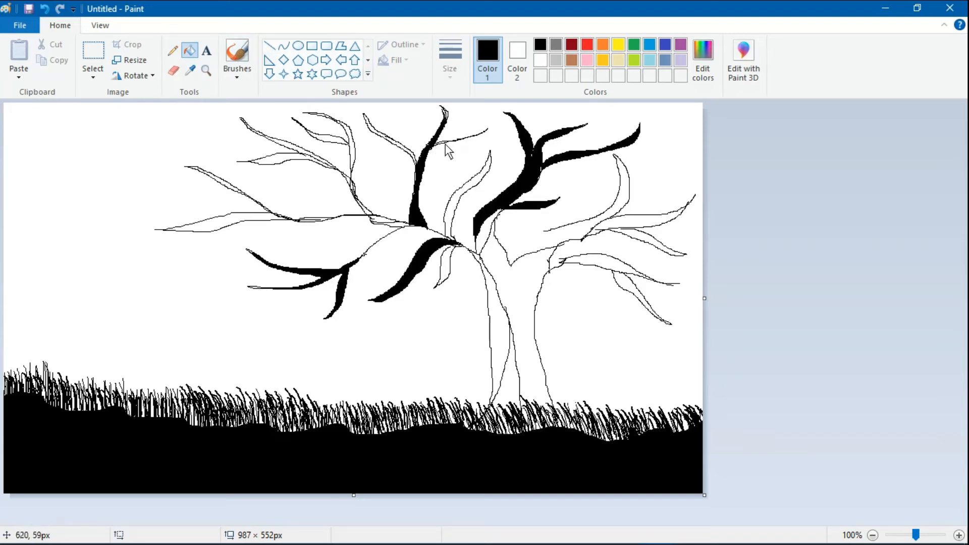
- Fill the upper-left, far-left and right-side branches black
left_click(389, 139)
left_click(353, 167)
left_click(291, 150)
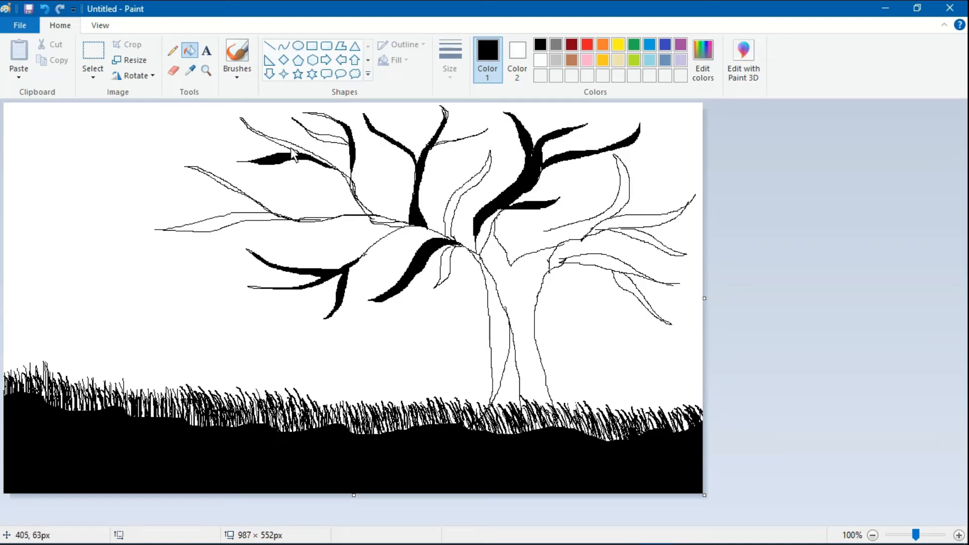
left_click(292, 148)
left_click(249, 216)
left_click(312, 221)
left_click(223, 184)
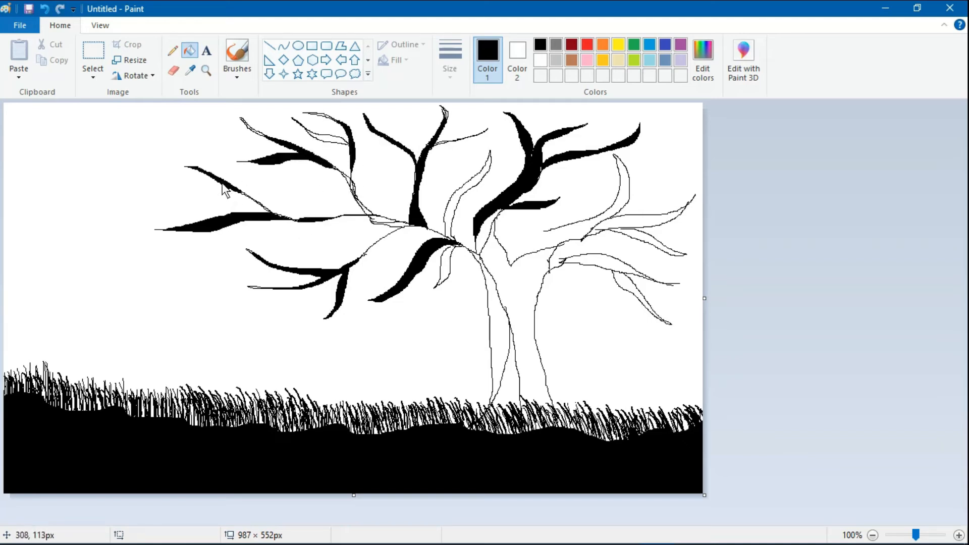
left_click(595, 262)
left_click(631, 292)
left_click(637, 224)
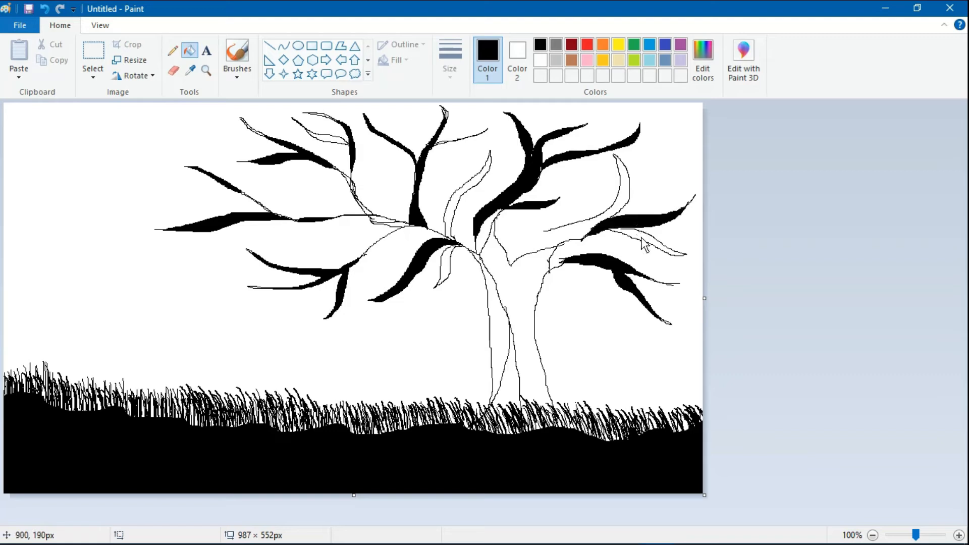
- Extend the trunk line into the grass, close the right branch gap, and fill three left branch segments
left_click(173, 51)
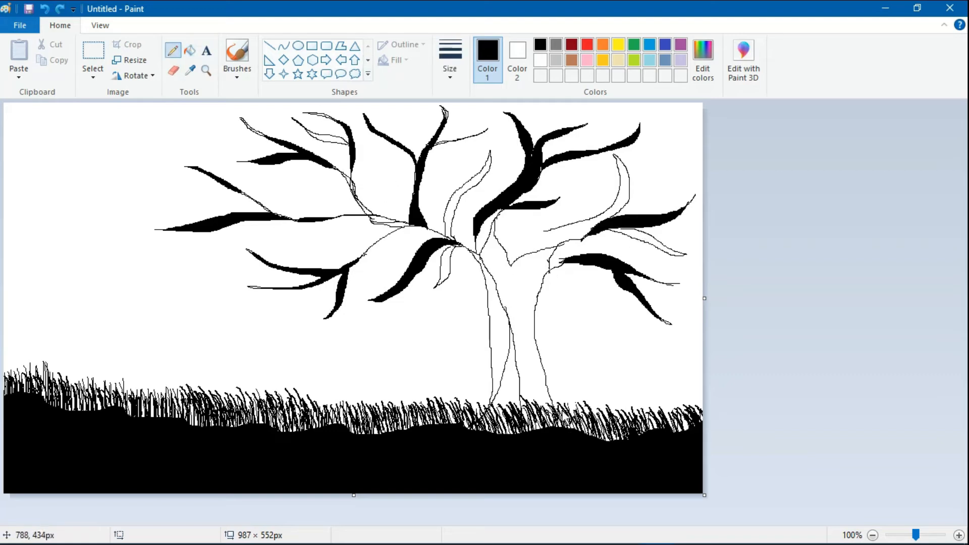
left_click_drag(489, 402, 473, 425)
left_click_drag(545, 231, 532, 252)
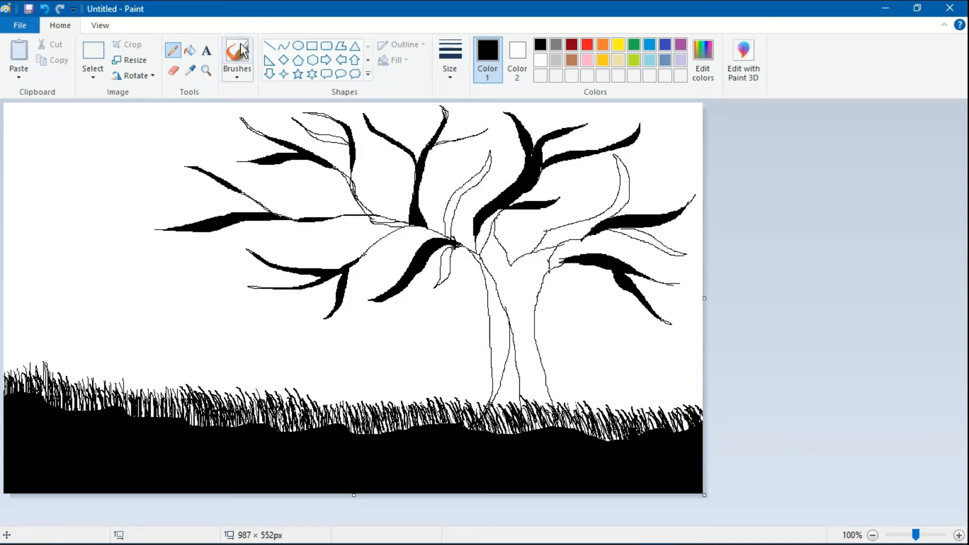
left_click(189, 51)
left_click(379, 219)
left_click(363, 206)
left_click(395, 225)
- Undo a leaked fill, seal the branch outline gap, and fill the upper-left branch black
left_click(331, 136)
key("ctrl+z")
left_click(173, 50)
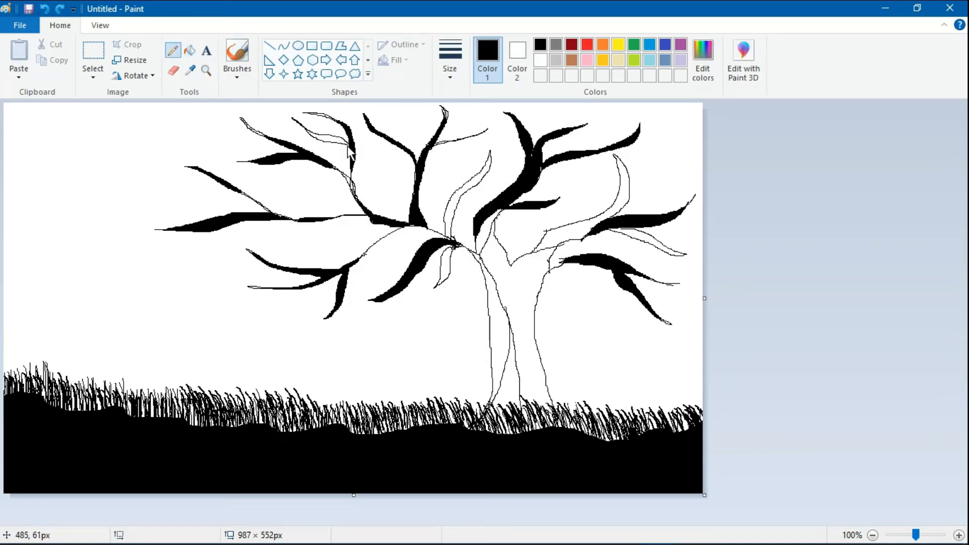
left_click_drag(347, 146, 349, 152)
left_click(190, 50)
left_click(332, 138)
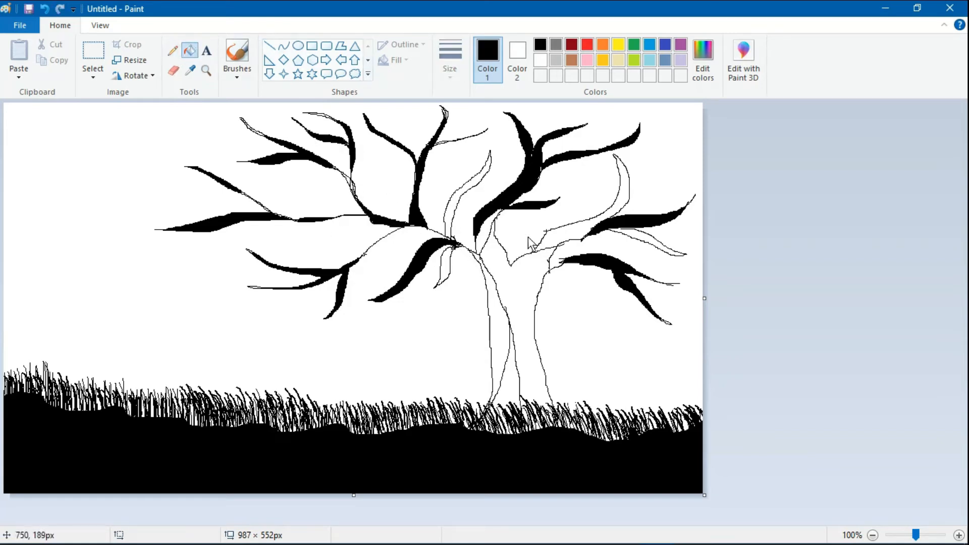
left_click(449, 223)
- Touch up the right branch outline, then fill the right branches and the trunk's left strip black
left_click(173, 50)
left_click_drag(615, 229, 607, 229)
left_click(189, 51)
left_click(639, 234)
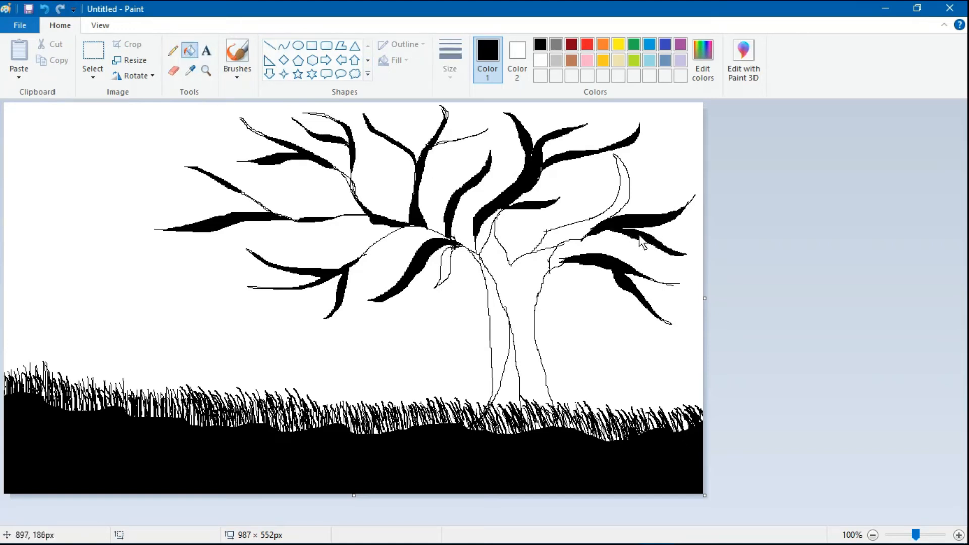
left_click(570, 236)
left_click(507, 368)
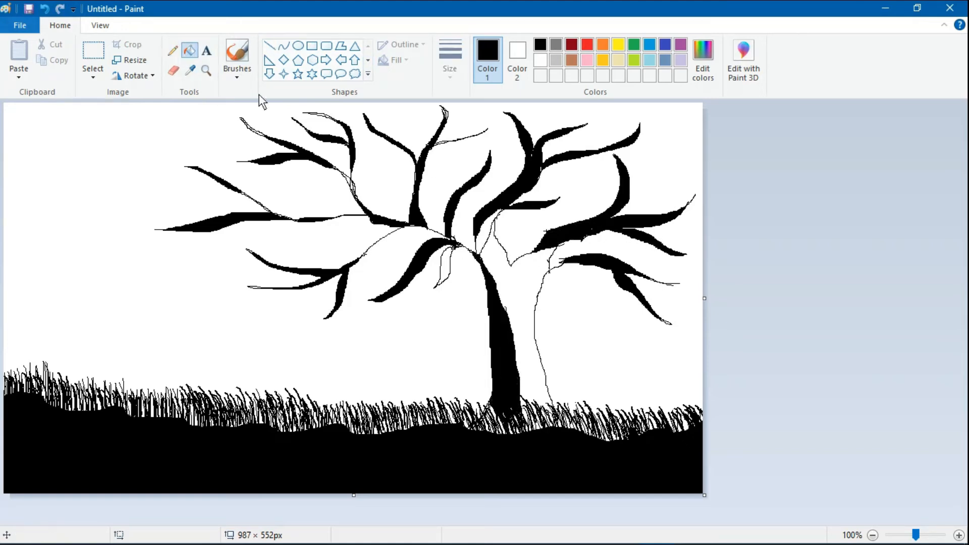
- Extend the trunk's right outline into the grass and fill the rest of the trunk black
left_click(173, 51)
left_click_drag(559, 425, 555, 404)
left_click_drag(536, 332, 549, 407)
left_click(190, 51)
left_click(515, 269)
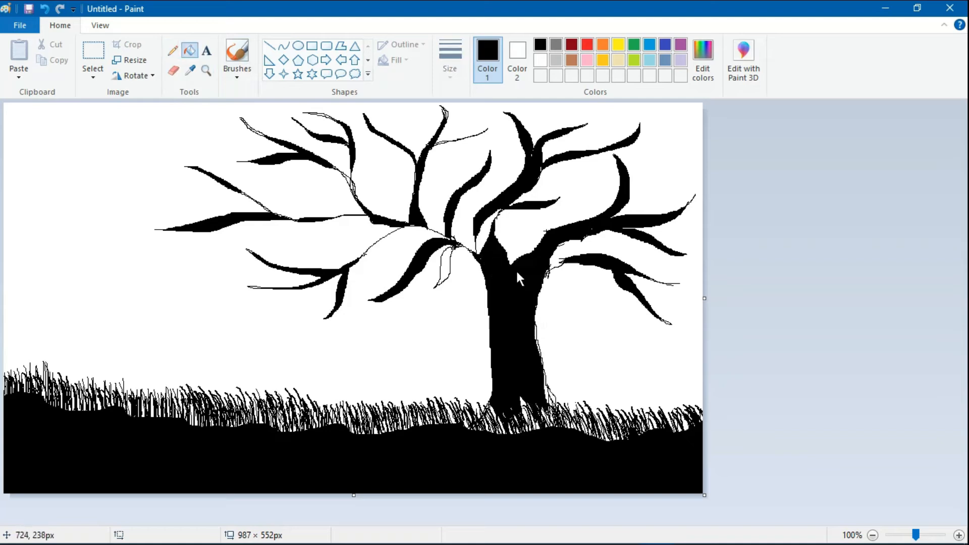
left_click(445, 265)
left_click(237, 51)
- Brush the trunk base and right edge solid black into the grass, closing the gap to the lower right branch
mouse_move(491, 423)
left_mouse_down()
mouse_move(479, 419)
mouse_move(502, 419)
left_mouse_up()
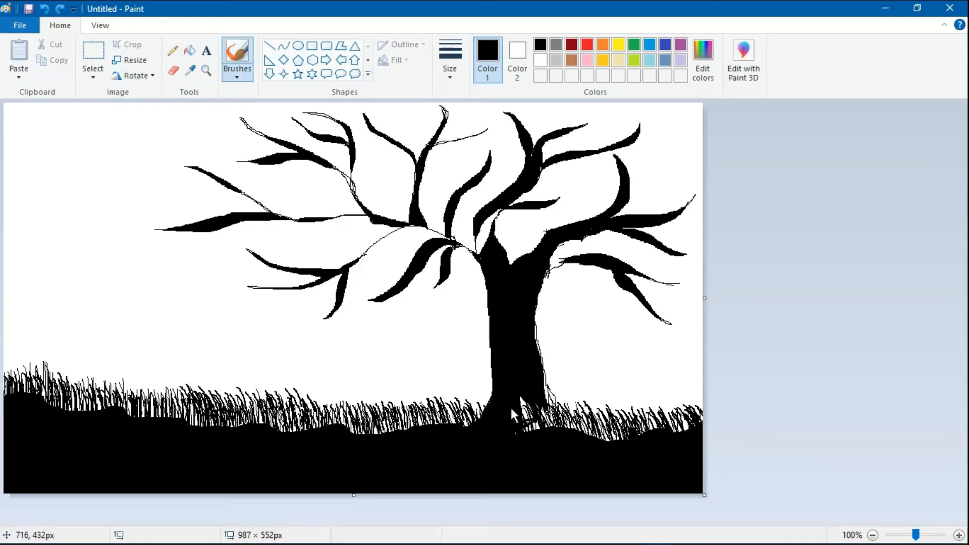
left_click_drag(543, 381, 554, 427)
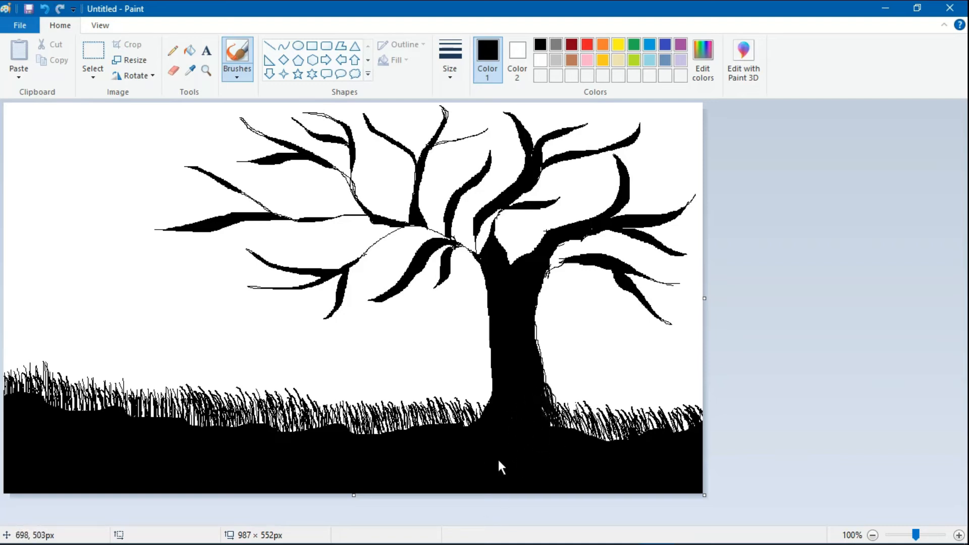
left_click(43, 10)
left_click_drag(556, 398, 553, 416)
mouse_move(537, 282)
left_mouse_down()
mouse_move(568, 263)
mouse_move(562, 268)
left_mouse_up()
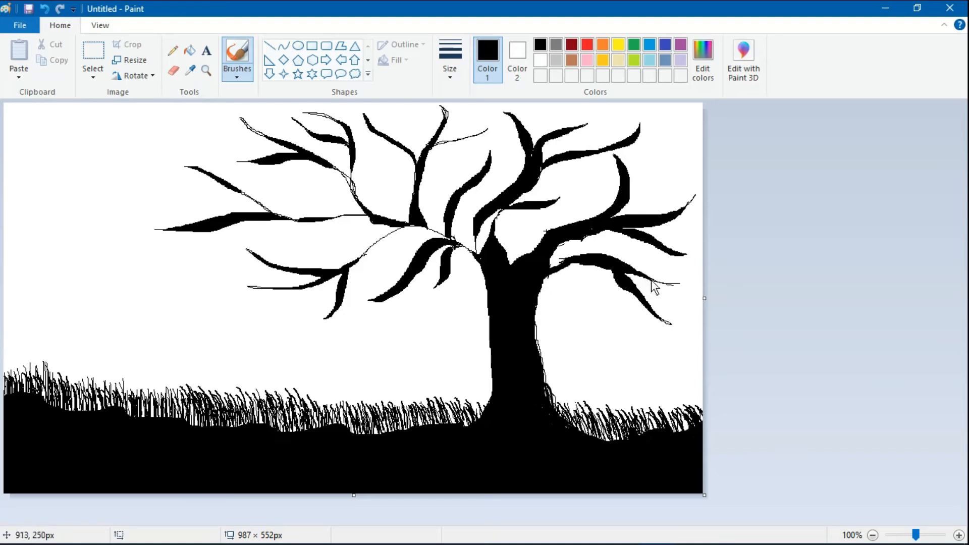
- Thicken the lower and upper right branch tips and fill white gaps along the trunk's right edge
mouse_move(651, 279)
left_mouse_down()
mouse_move(680, 280)
mouse_move(626, 275)
mouse_move(674, 284)
mouse_move(634, 275)
mouse_move(640, 305)
mouse_move(673, 326)
left_mouse_up()
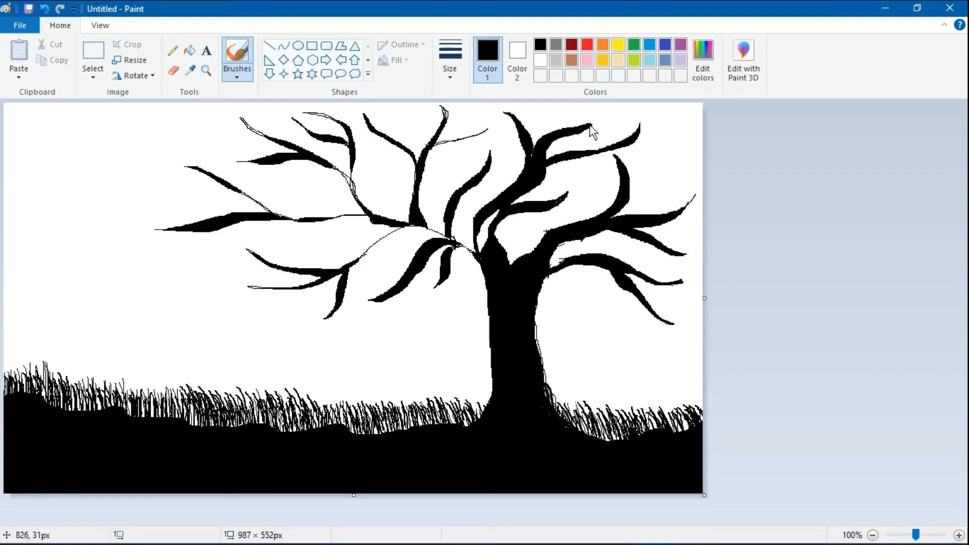
left_click_drag(590, 125, 594, 121)
left_click_drag(579, 153, 627, 139)
left_click_drag(552, 400, 554, 402)
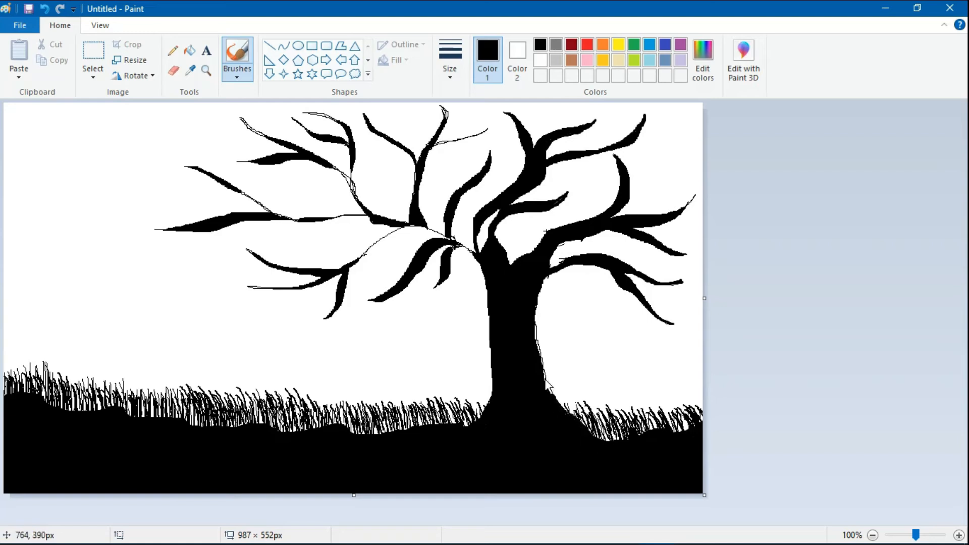
mouse_move(548, 385)
left_mouse_down()
mouse_move(531, 318)
mouse_move(538, 331)
left_mouse_up()
- Repaint the trunk's right edge smoothly and thicken the branch junction and left-of-trunk branch
left_click(44, 9)
left_click_drag(537, 341, 543, 388)
left_click(44, 12)
mouse_move(537, 324)
left_mouse_down()
mouse_move(538, 366)
mouse_move(551, 387)
left_mouse_up()
left_click_drag(453, 257, 473, 266)
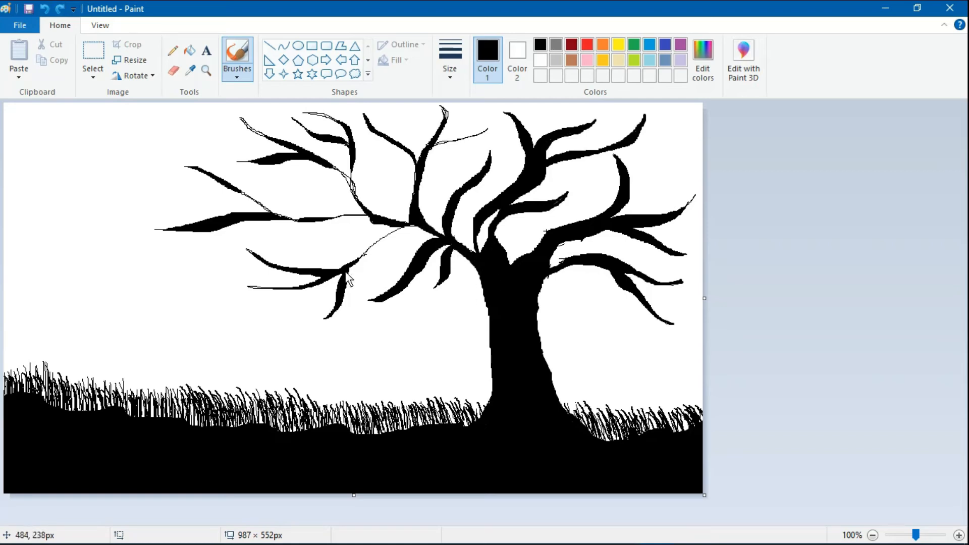
mouse_move(413, 226)
left_mouse_down()
mouse_move(346, 268)
mouse_move(419, 227)
mouse_move(408, 227)
mouse_move(351, 265)
mouse_move(433, 236)
left_mouse_up()
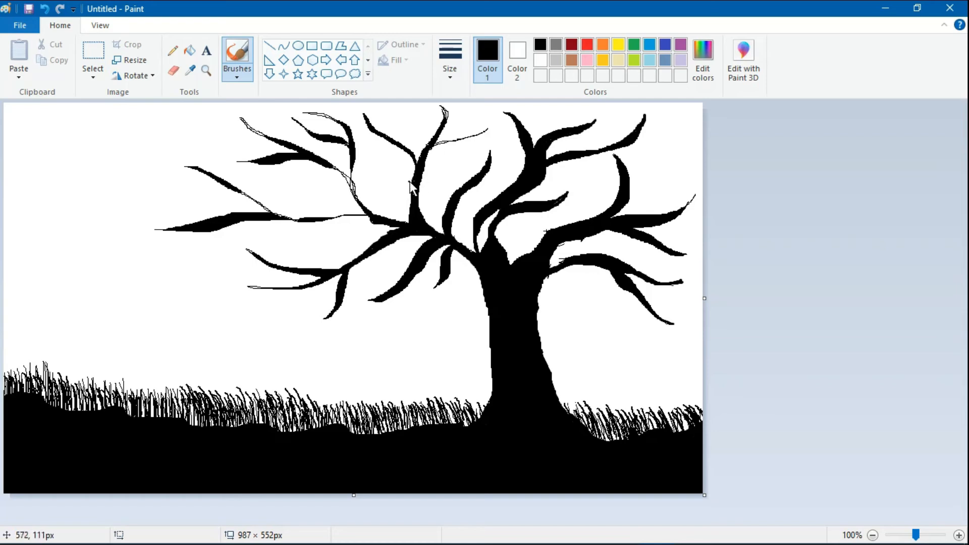
- Thicken the top branch, upper-left tips and long far-left limb into solid black strokes
mouse_move(447, 121)
left_mouse_down()
mouse_move(427, 154)
mouse_move(489, 129)
left_mouse_up()
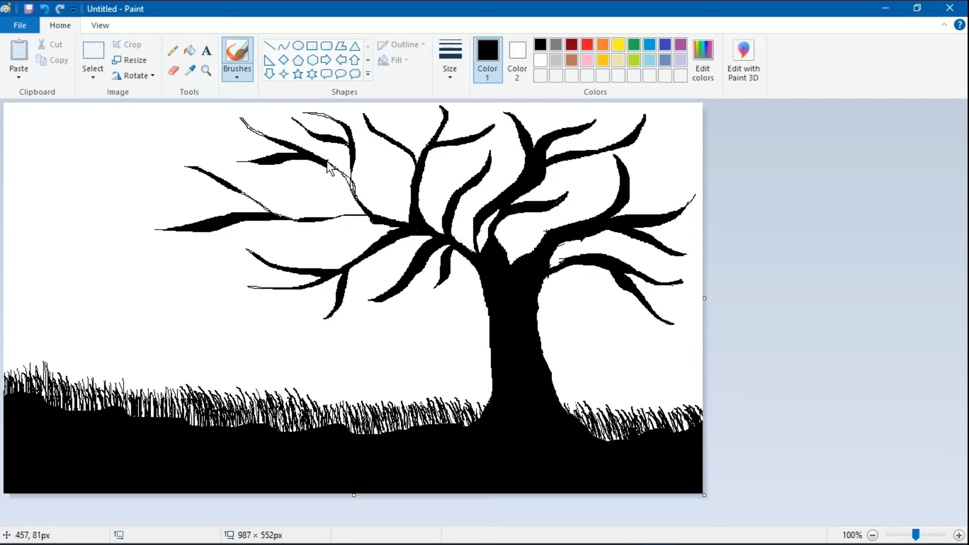
left_click_drag(243, 120, 280, 147)
mouse_move(330, 165)
left_mouse_down()
mouse_move(371, 222)
mouse_move(335, 163)
left_mouse_up()
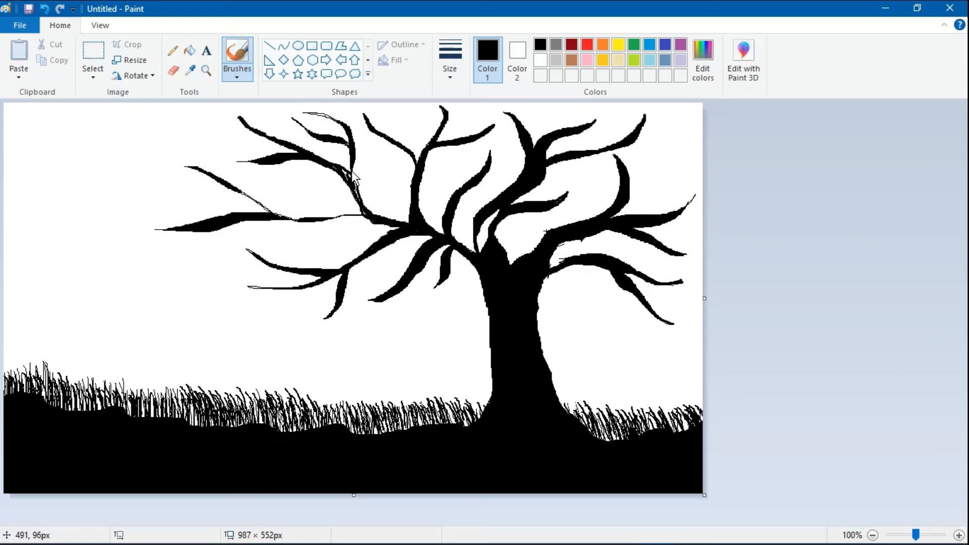
left_click(45, 9)
mouse_move(340, 164)
left_mouse_down()
mouse_move(353, 211)
mouse_move(362, 210)
left_mouse_up()
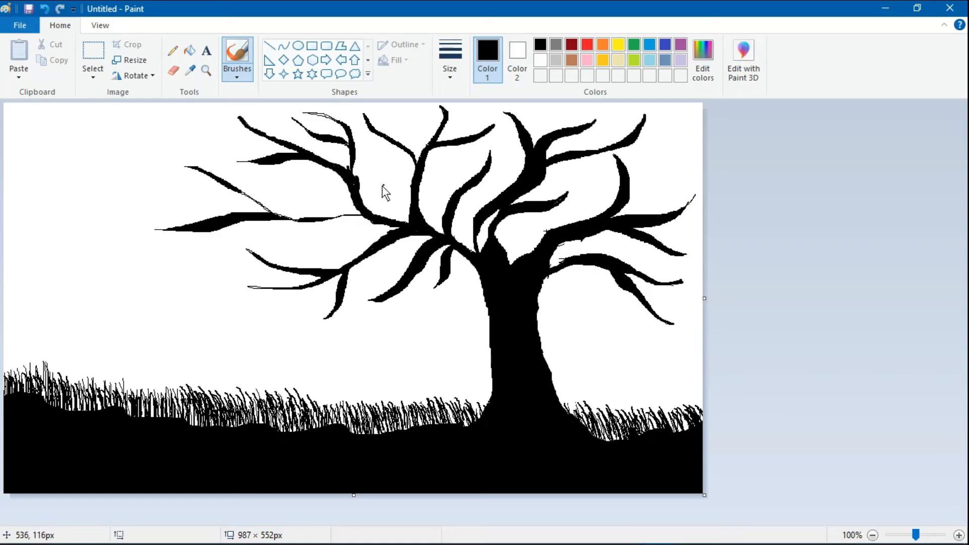
left_click_drag(357, 166, 353, 189)
mouse_move(352, 140)
left_mouse_down()
mouse_move(306, 114)
mouse_move(330, 121)
mouse_move(319, 114)
mouse_move(360, 163)
left_mouse_up()
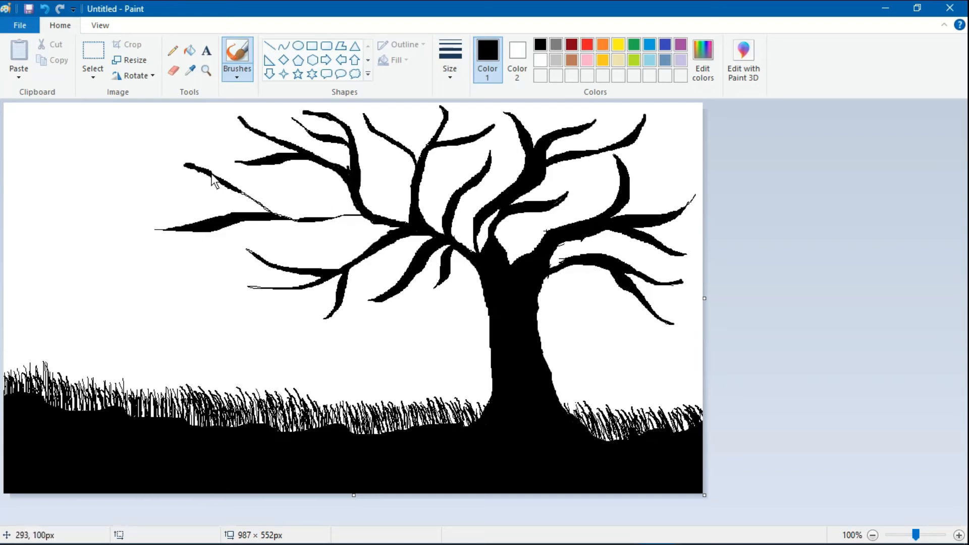
mouse_move(212, 178)
left_mouse_down()
mouse_move(283, 216)
mouse_move(270, 213)
left_mouse_up()
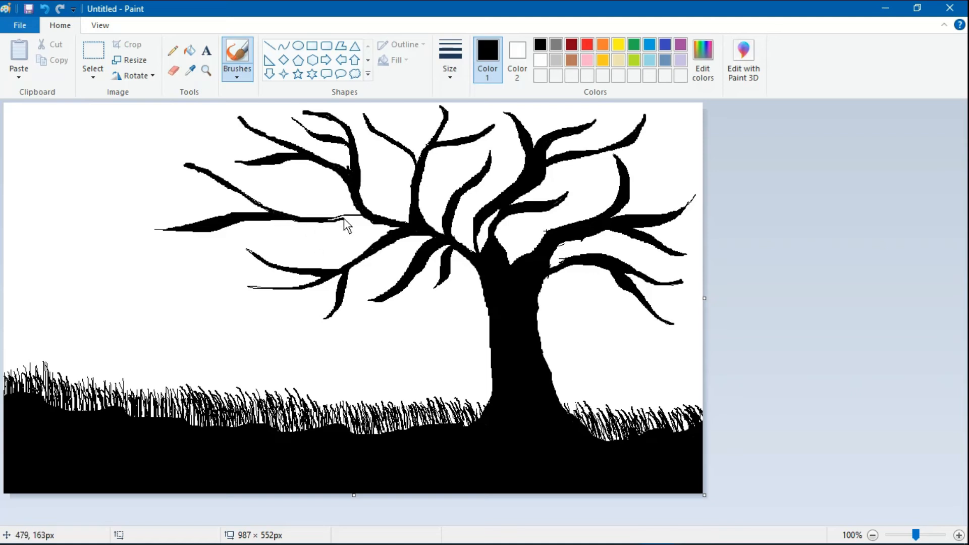
left_click_drag(344, 219, 322, 222)
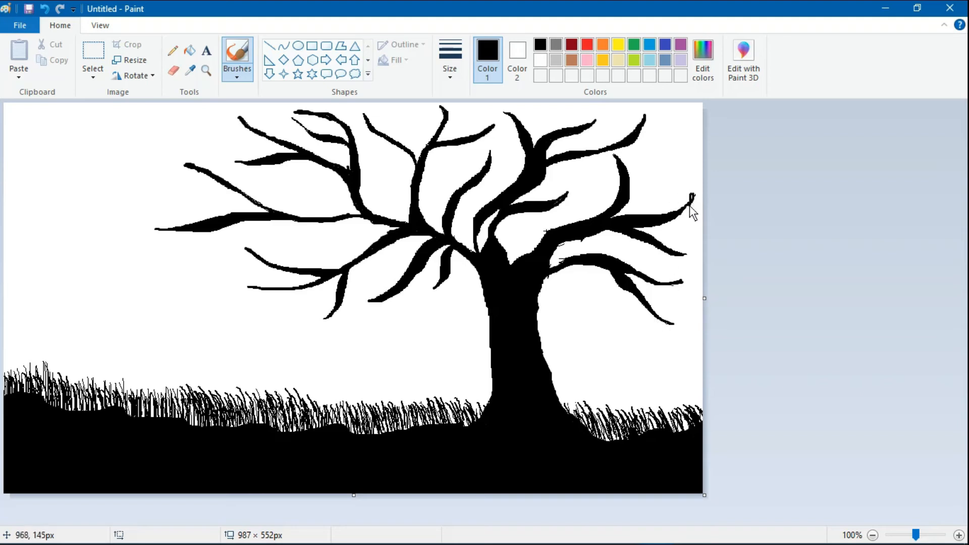
- Brush the lower-right branches out to the right canvas edge and thicken the lower edges of the right branches
mouse_move(690, 205)
left_mouse_down()
mouse_move(669, 220)
mouse_move(692, 201)
left_mouse_up()
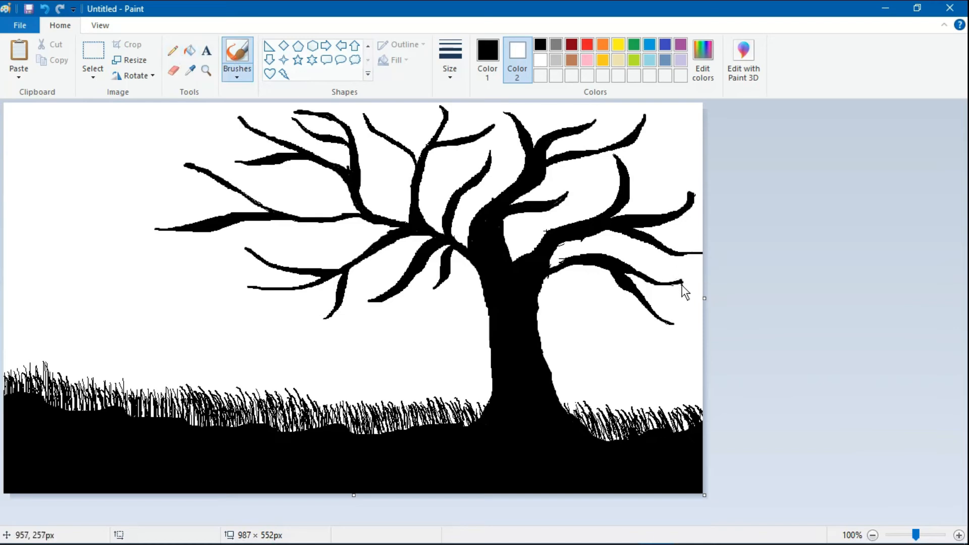
left_click_drag(681, 283, 700, 275)
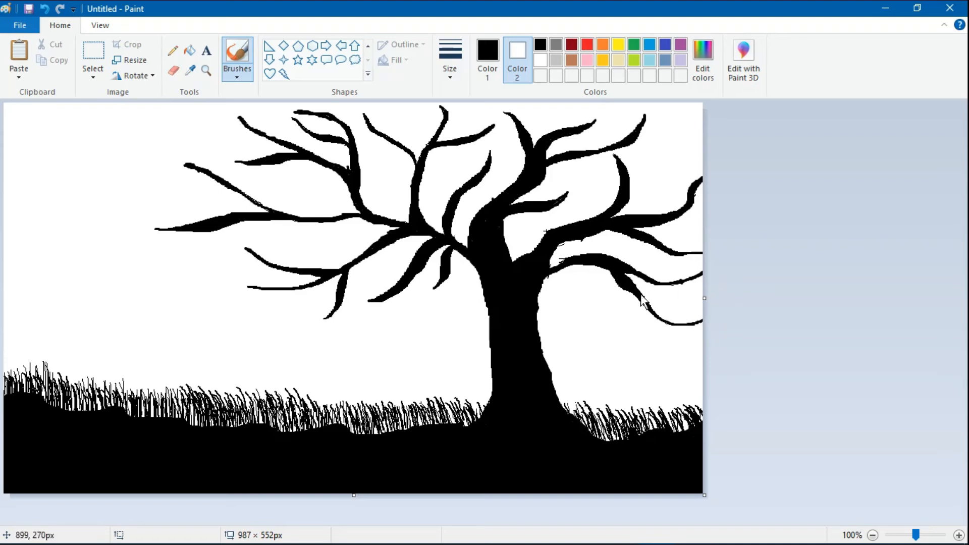
left_click_drag(655, 316, 698, 325)
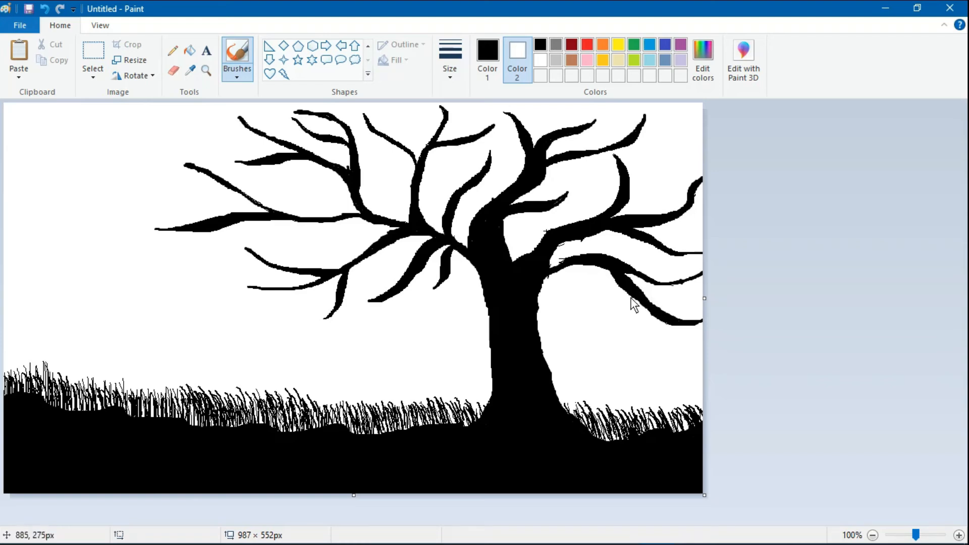
mouse_move(630, 298)
left_mouse_down()
mouse_move(623, 286)
mouse_move(663, 317)
left_mouse_up()
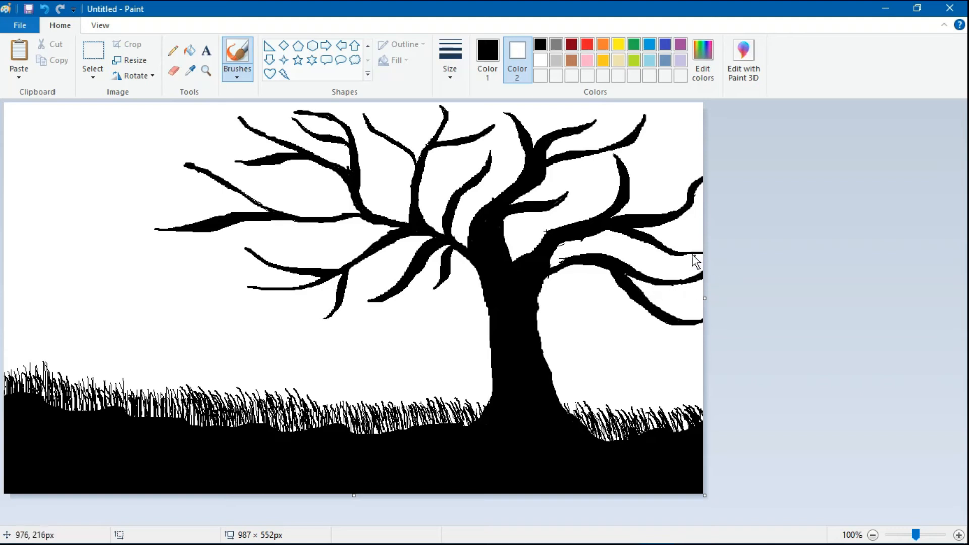
mouse_move(640, 238)
left_mouse_down()
mouse_move(708, 256)
mouse_move(658, 249)
mouse_move(685, 261)
left_mouse_up()
- Set the Heart shape to a solid black fill, then select the black heart and cut it
left_click(540, 44)
left_click(270, 74)
left_click(396, 60)
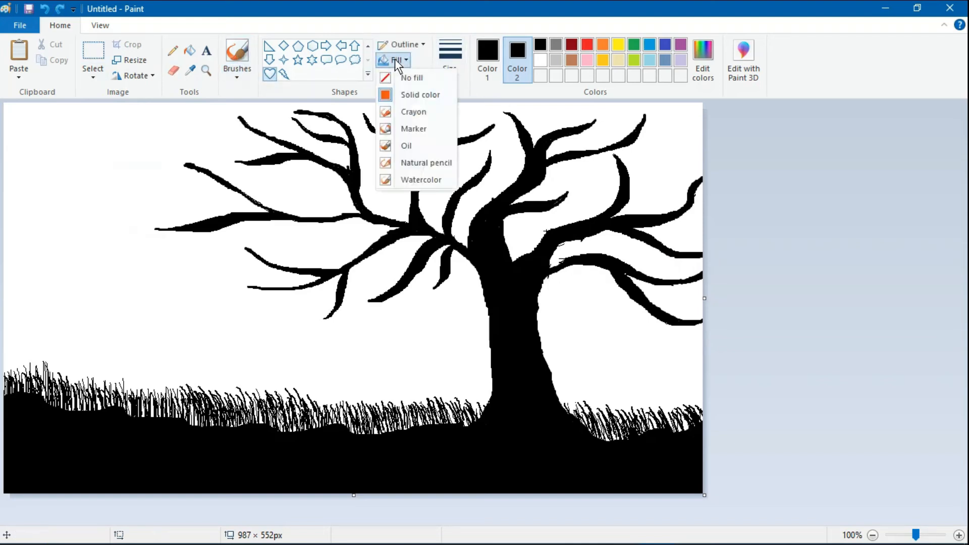
left_click(406, 93)
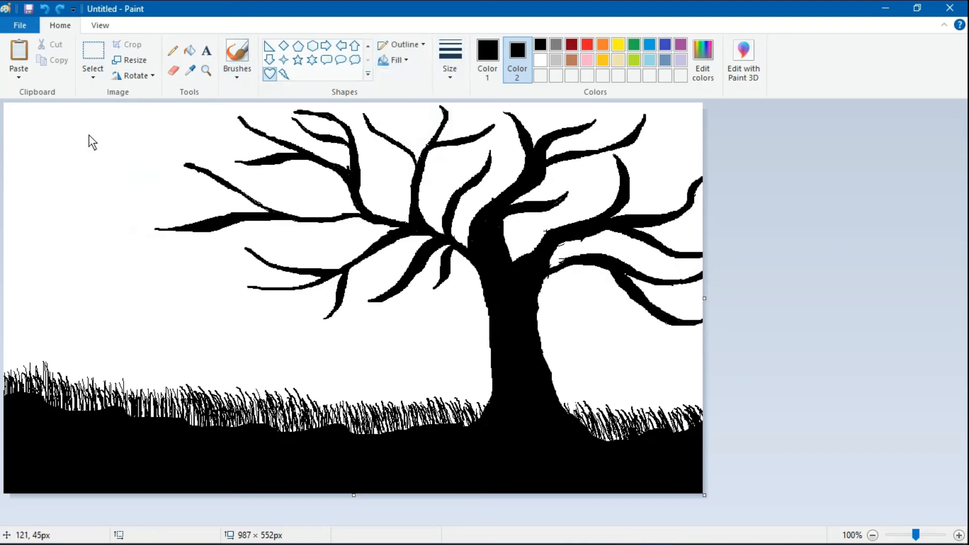
left_click(540, 60)
left_click(93, 50)
left_click_drag(81, 129, 111, 153)
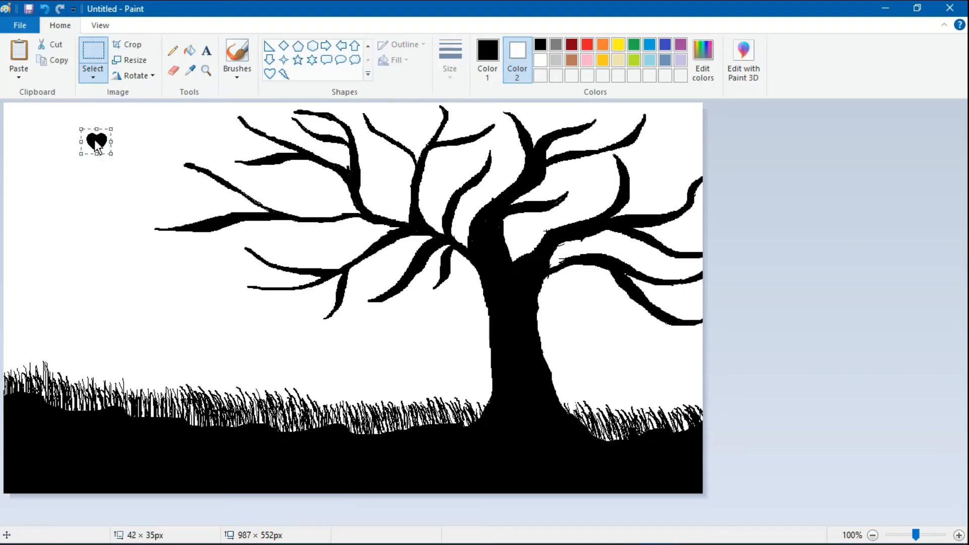
key("ctrl+x")
- Paste heart copies onto the left, upper and lower branch tips and the right-edge branch
right_click(94, 172)
left_click(146, 212)
left_click_drag(16, 114, 166, 222)
key("ctrl+v")
left_click_drag(19, 117, 189, 152)
right_click(32, 125)
left_click(63, 164)
left_click_drag(22, 117, 254, 247)
right_click(92, 263)
left_click(123, 304)
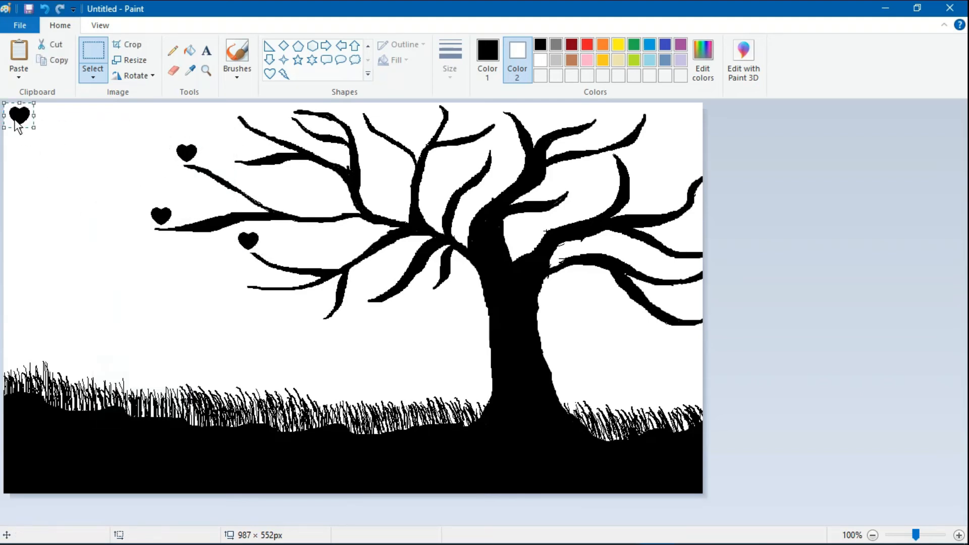
left_click_drag(17, 125, 242, 113)
right_click(104, 135)
left_click(149, 177)
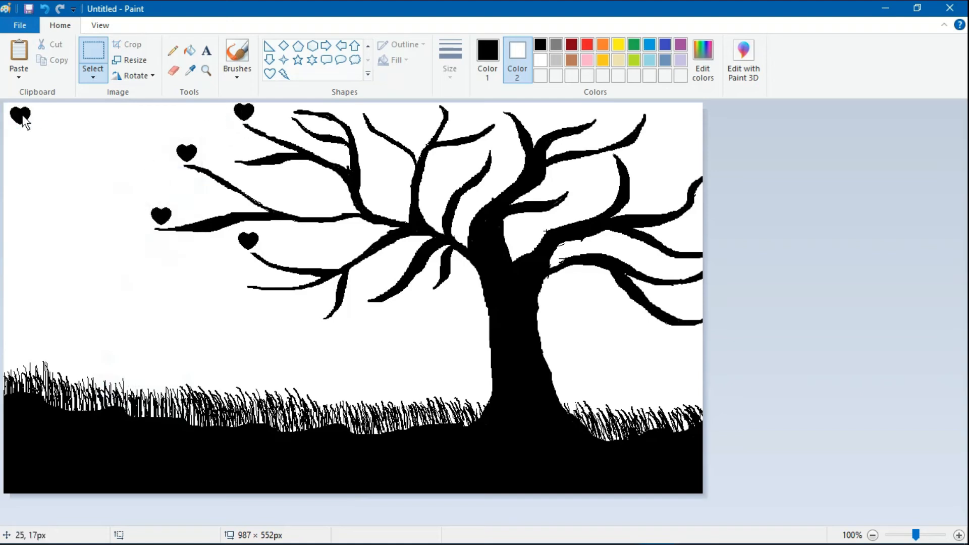
left_click_drag(24, 121, 250, 277)
right_click(101, 252)
left_click(128, 293)
left_click_drag(22, 119, 315, 303)
right_click(82, 130)
left_click(119, 171)
left_click_drag(22, 124, 374, 121)
right_click(23, 121)
left_click(58, 162)
left_click_drag(22, 118, 306, 194)
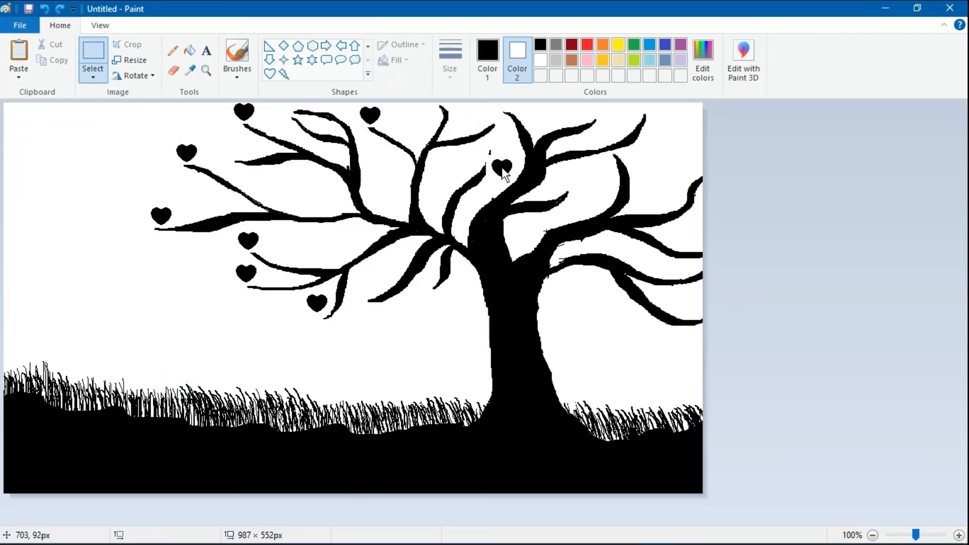
left_click_drag(502, 167, 692, 172)
left_click(110, 333)
- Paste more hearts onto the upper, top-middle, left-middle, lower-middle, central and right branches
right_click(71, 133)
left_click(129, 172)
left_click_drag(26, 119, 494, 163)
left_click(14, 230)
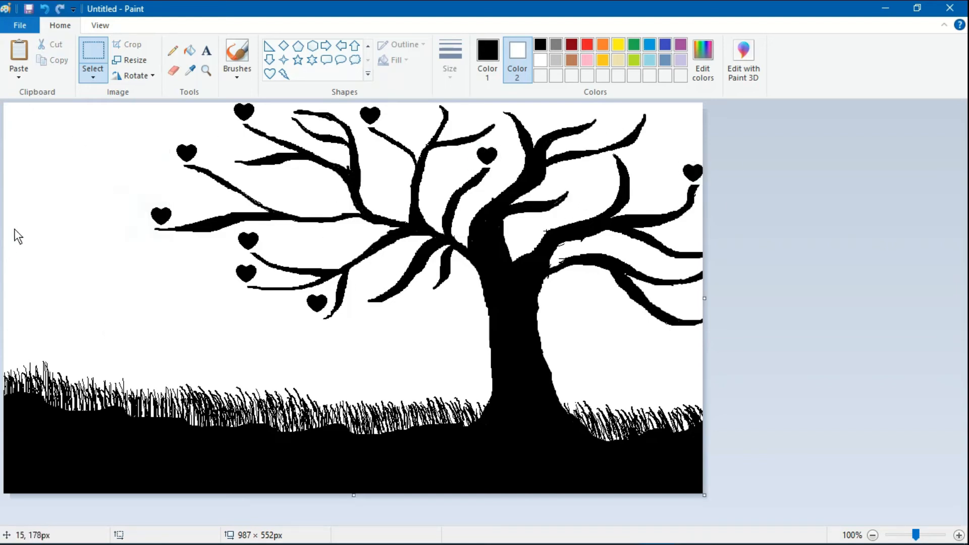
right_click(68, 128)
left_click(124, 168)
left_click_drag(24, 118, 489, 122)
left_click(5, 327)
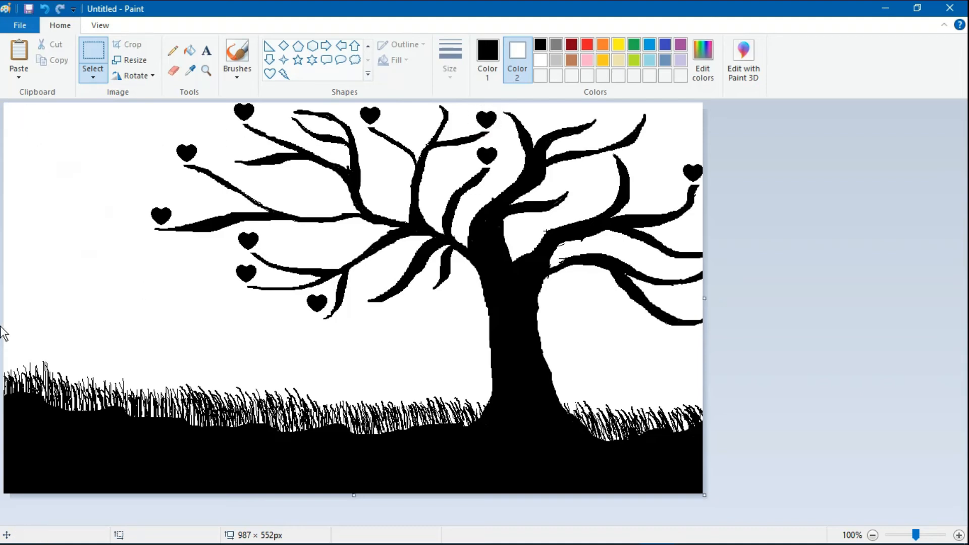
right_click(47, 253)
left_click(116, 291)
left_click_drag(22, 121, 239, 155)
right_click(28, 250)
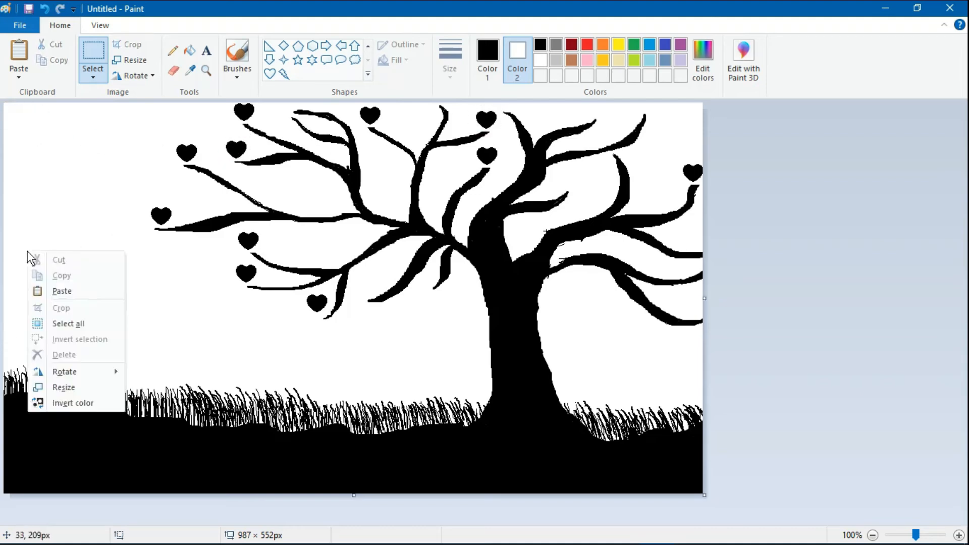
left_click(58, 290)
left_click_drag(23, 121, 311, 205)
right_click(47, 281)
left_click(86, 319)
left_click_drag(22, 121, 323, 259)
right_click(86, 264)
left_click(150, 303)
left_click_drag(23, 121, 401, 208)
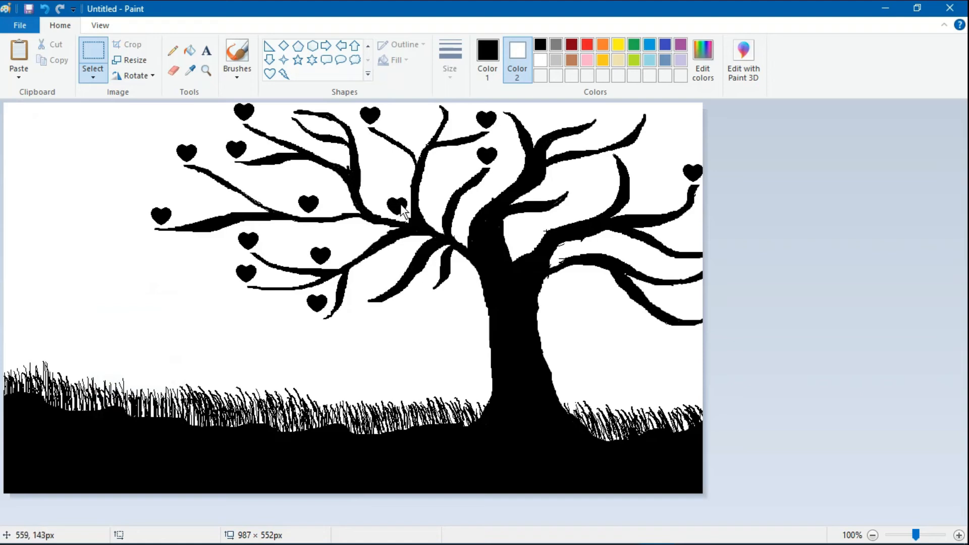
right_click(74, 264)
left_click(134, 306)
left_click_drag(23, 121, 655, 207)
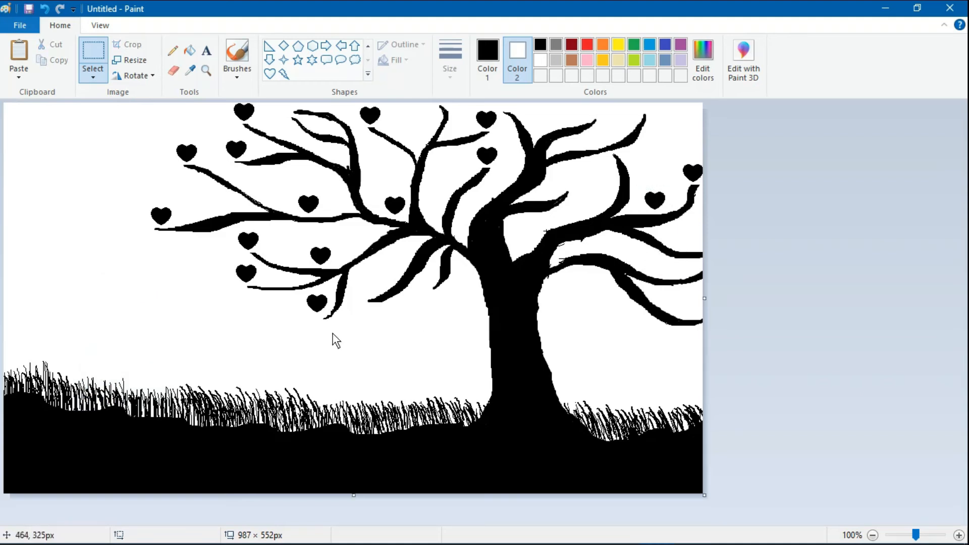
- Paste further hearts along the top-right, upper and right branch tips
right_click(75, 250)
left_click(106, 290)
left_click_drag(20, 115, 642, 119)
right_click(96, 296)
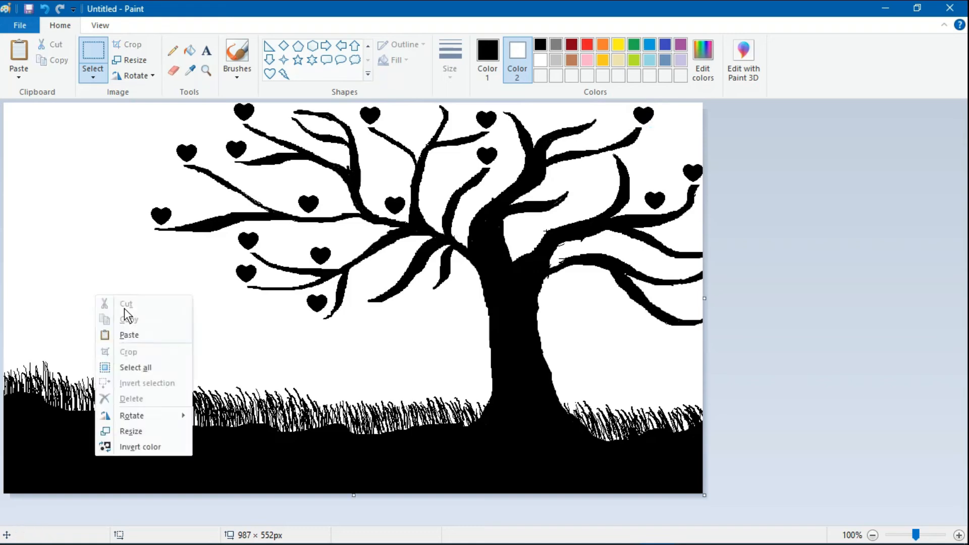
left_click(119, 336)
left_click_drag(20, 118, 589, 118)
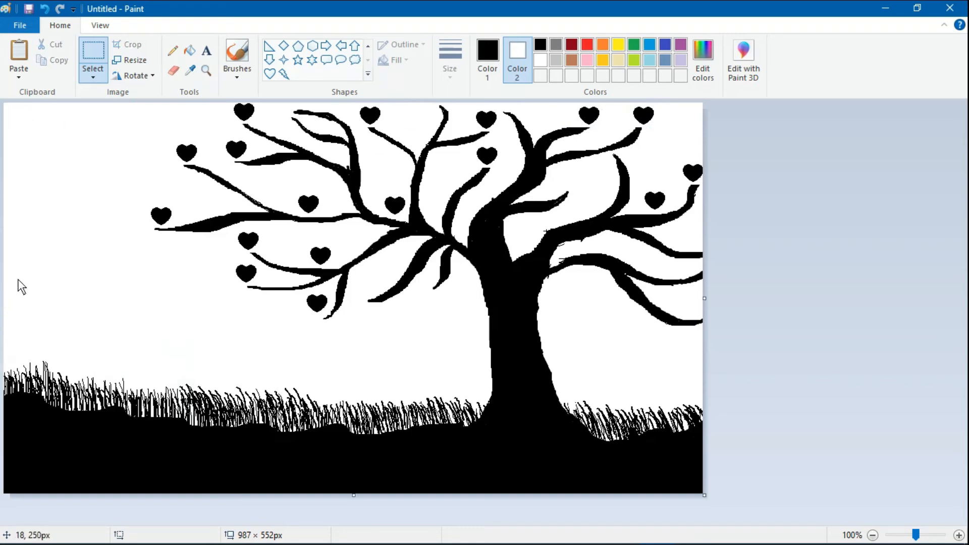
right_click(26, 260)
left_click(55, 299)
left_click_drag(18, 123, 513, 119)
right_click(50, 229)
left_click(56, 268)
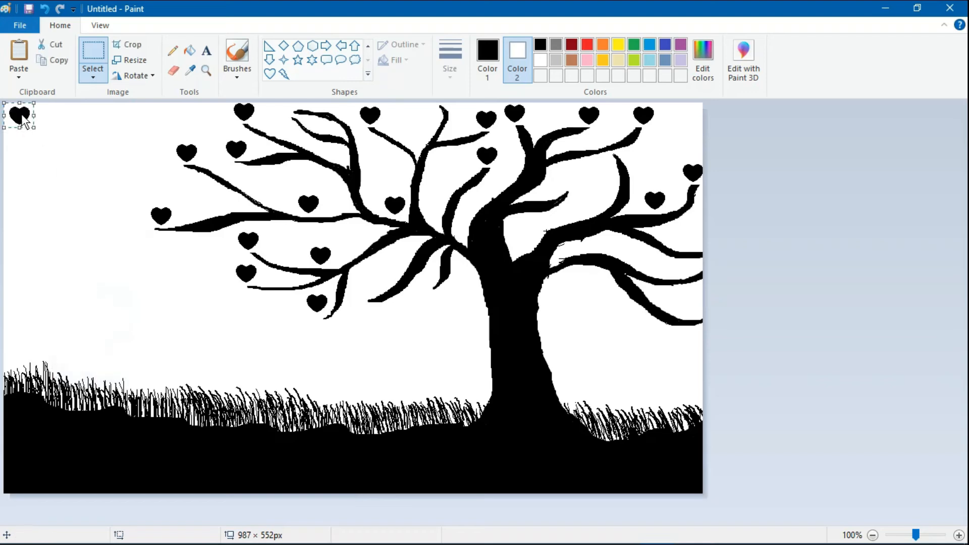
left_click_drag(21, 117, 447, 115)
right_click(44, 274)
left_click(50, 313)
left_click_drag(21, 117, 621, 164)
right_click(74, 154)
left_click(80, 193)
left_click_drag(21, 117, 625, 164)
right_click(75, 303)
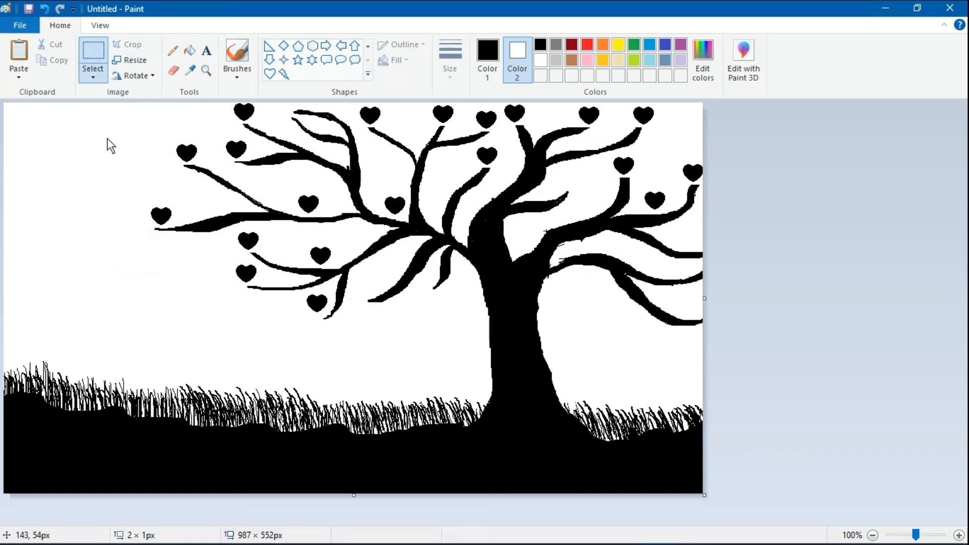
- Paste a heart, rotate it 90 degrees, and cut the sideways heart for reuse
right_click(65, 149)
left_click(76, 189)
left_click_drag(21, 117, 62, 160)
left_click(135, 75)
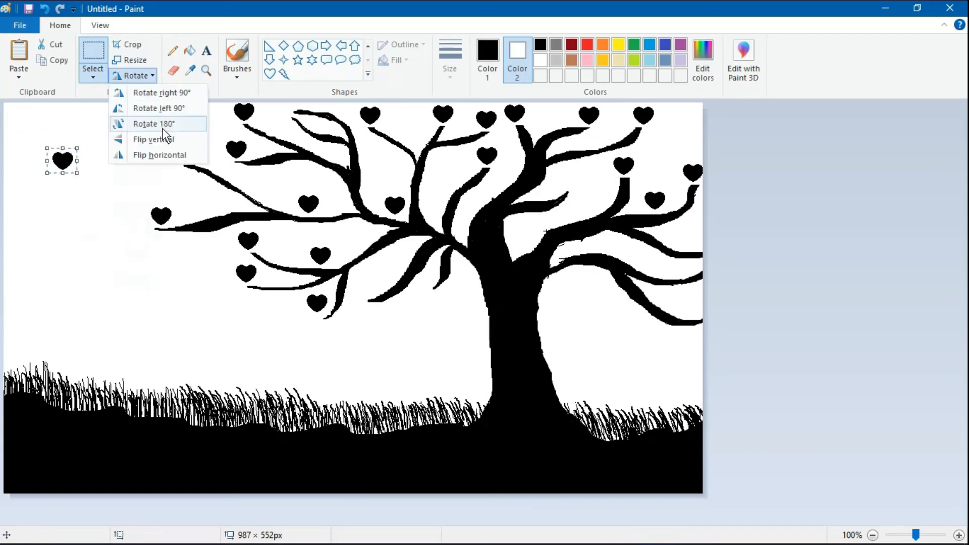
left_click(102, 79)
left_click(135, 75)
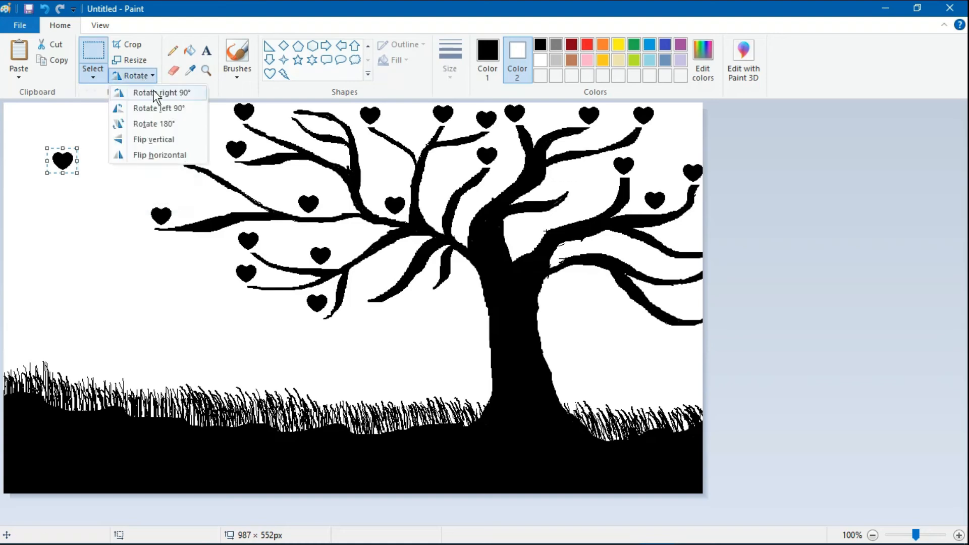
left_click(162, 107)
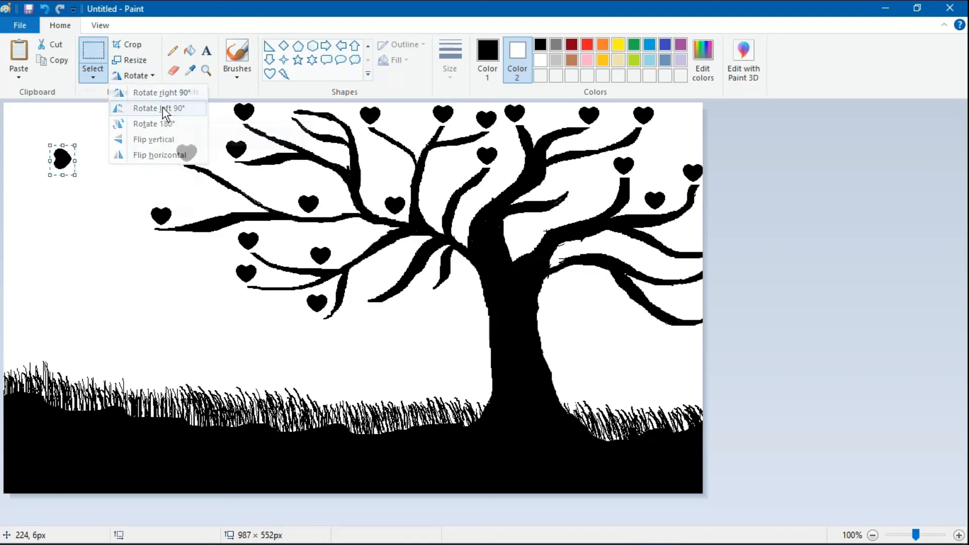
right_click(67, 157)
left_click(118, 165)
- Place sideways heart copies on the left and lower-left branch tips
right_click(106, 169)
left_click(140, 208)
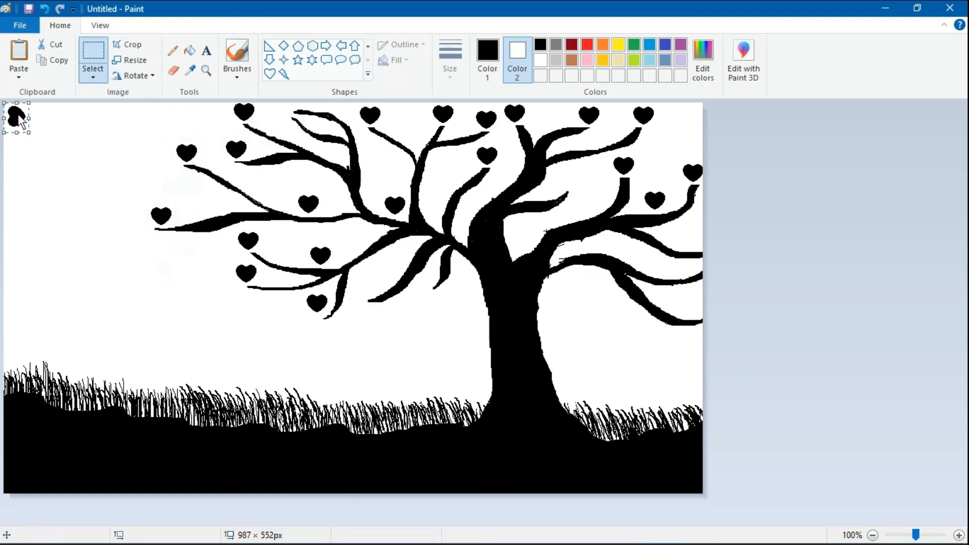
mouse_move(16, 119)
left_mouse_down()
mouse_move(174, 180)
mouse_move(192, 164)
left_mouse_up()
left_click(217, 204)
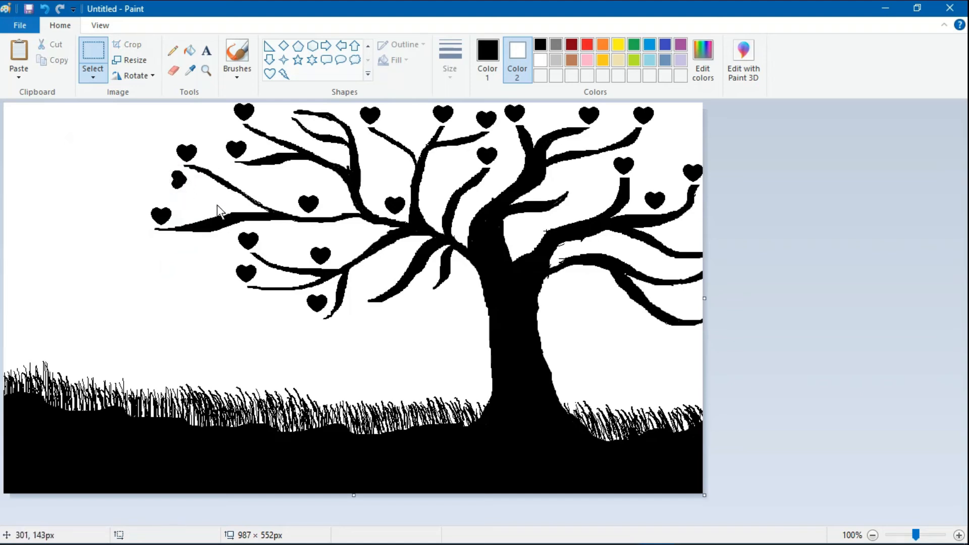
right_click(71, 134)
left_click(101, 166)
left_click_drag(18, 118, 183, 176)
left_click(48, 168)
right_click(34, 170)
left_click(95, 211)
left_click_drag(17, 118, 156, 242)
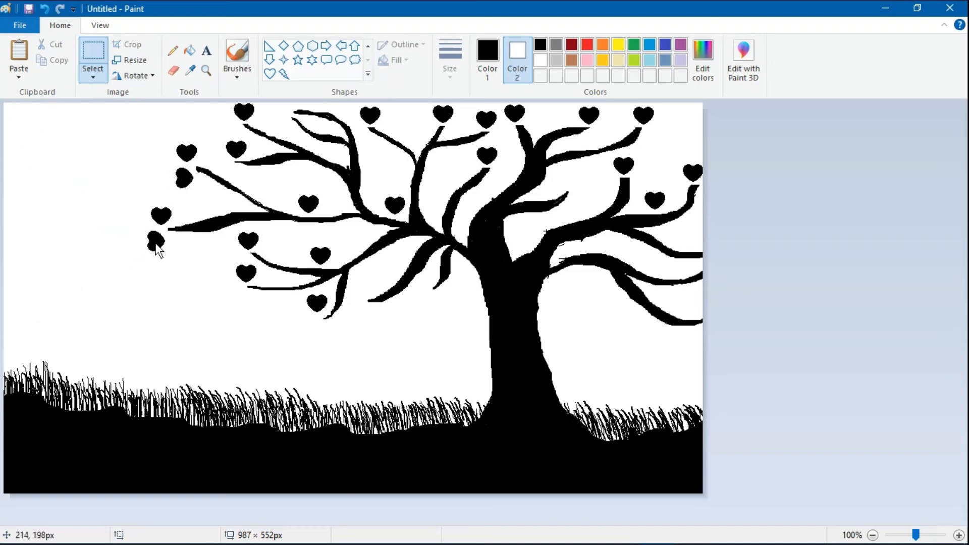
left_click(158, 318)
right_click(45, 152)
left_click(79, 192)
left_click_drag(17, 118, 241, 299)
- Place sideways hearts on the low, lower-middle, top and right branches
right_click(94, 255)
left_click(127, 293)
left_click_drag(16, 118, 313, 326)
right_click(65, 169)
left_click(121, 206)
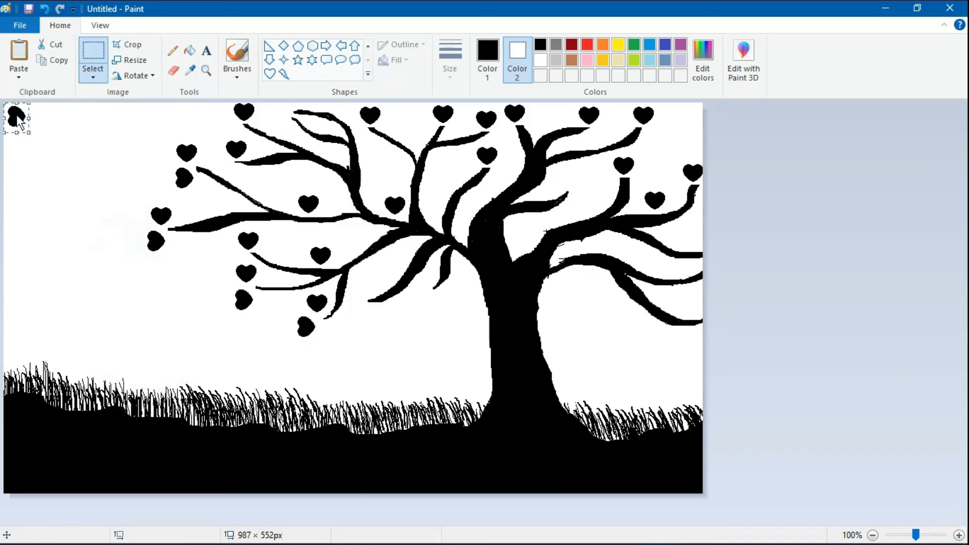
left_click_drag(17, 118, 360, 300)
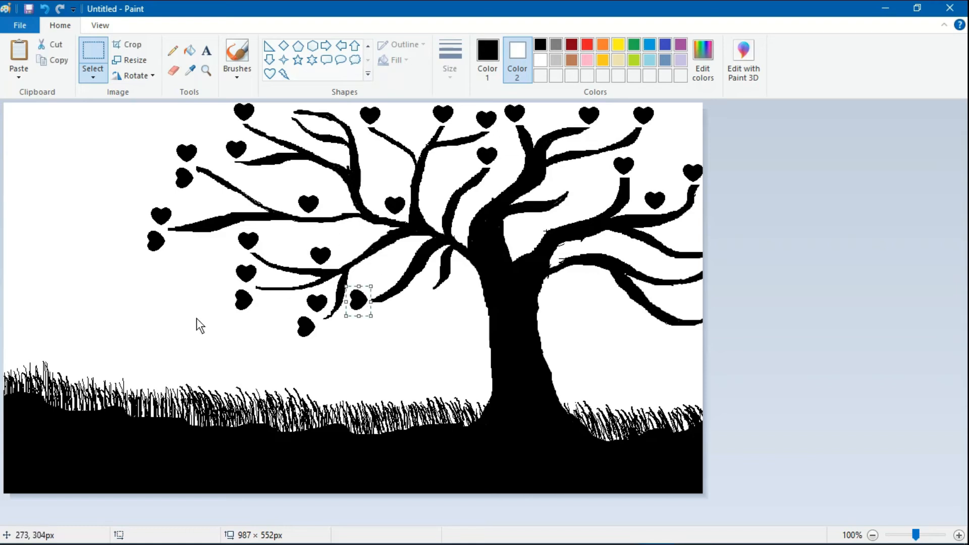
right_click(135, 268)
left_click(201, 309)
left_click_drag(17, 119, 421, 125)
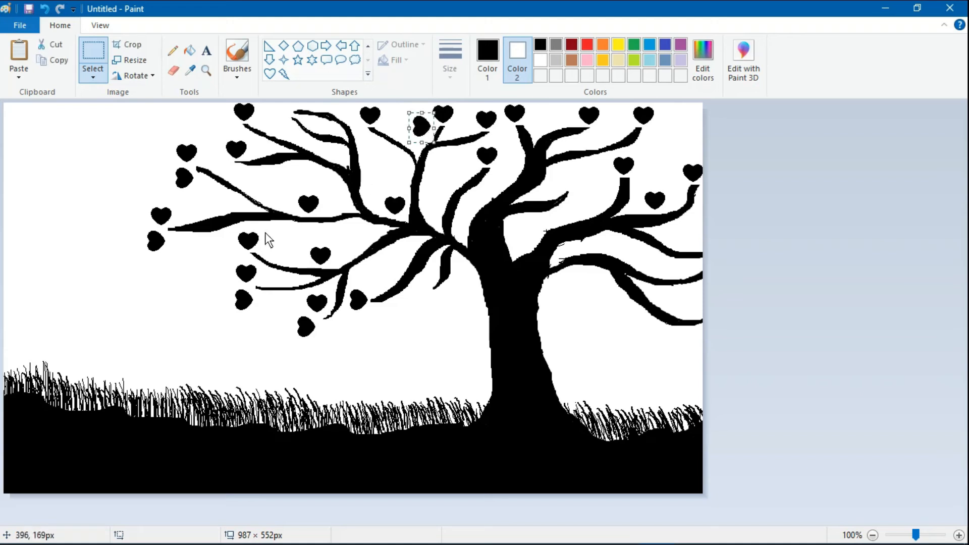
left_click(145, 267)
right_click(74, 154)
left_click(125, 195)
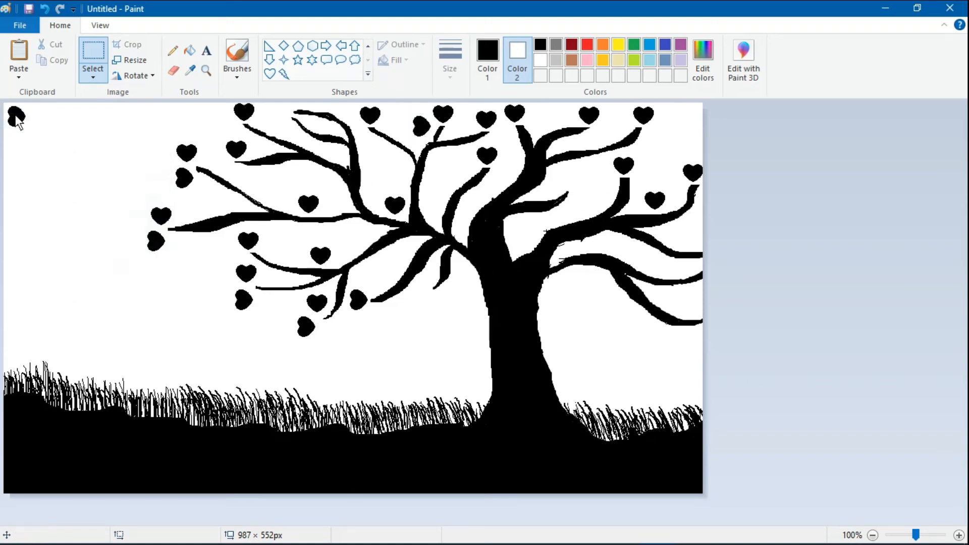
left_click_drag(18, 121, 610, 181)
left_click(565, 159)
- Paste more hearts into the remaining gaps on the top-right, right-hand and central branches
right_click(115, 184)
left_click(167, 226)
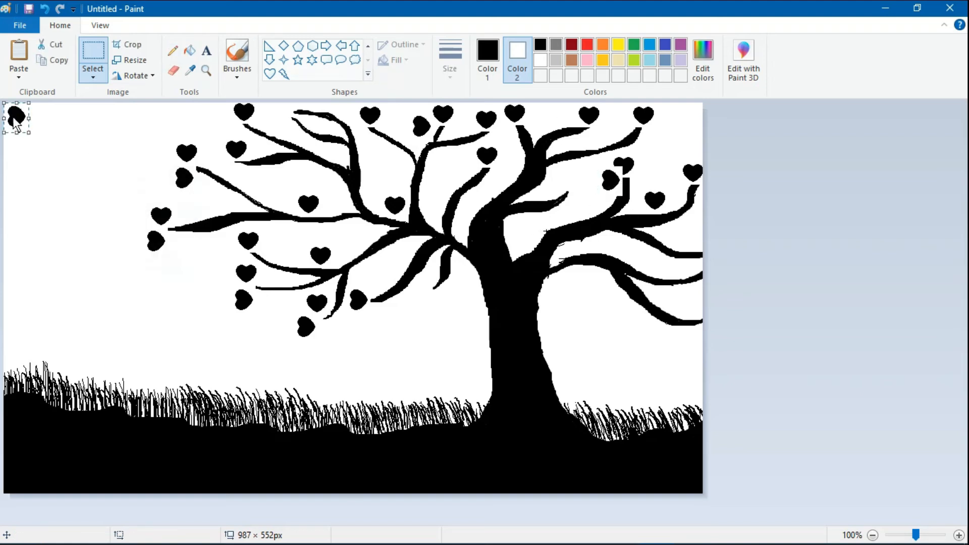
left_click_drag(13, 119, 293, 124)
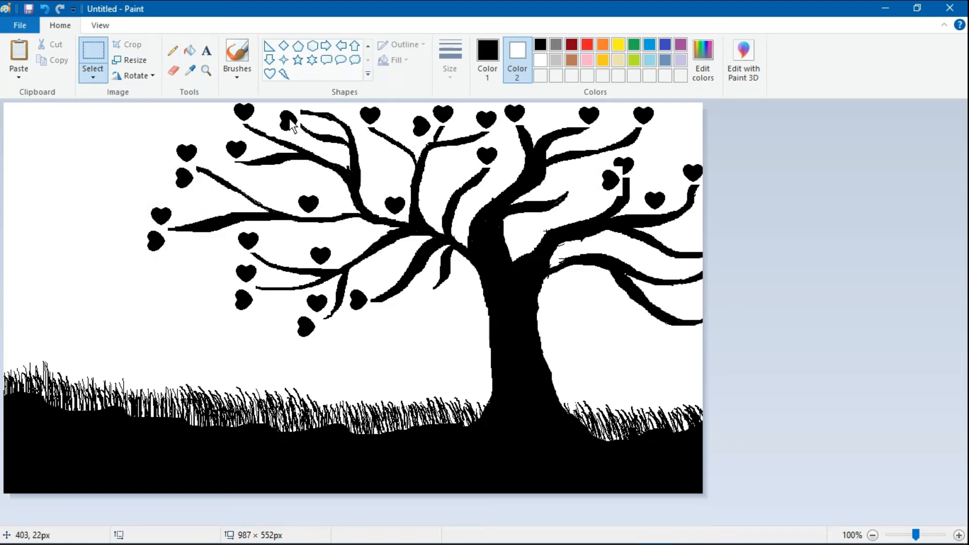
right_click(72, 153)
left_click(123, 193)
left_click_drag(634, 203, 635, 205)
left_click(421, 262)
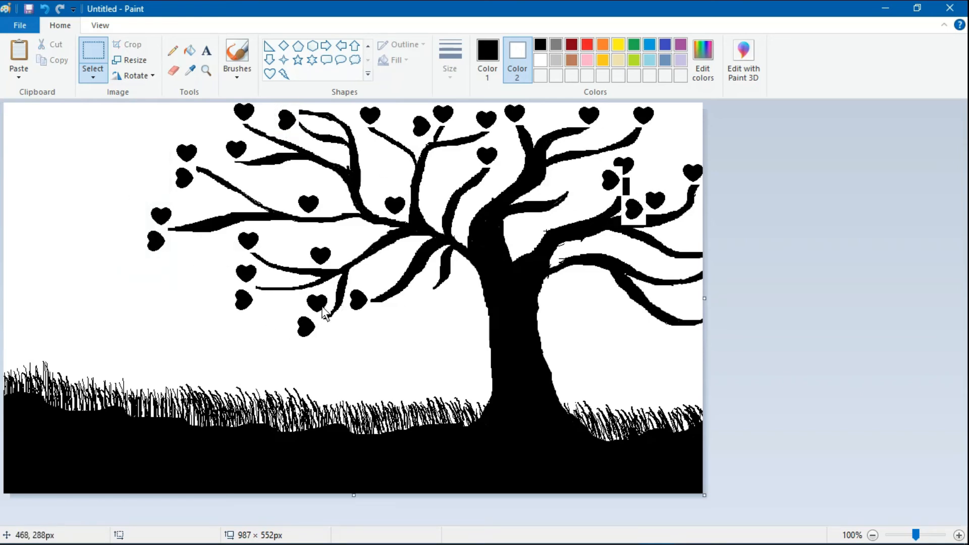
key("ctrl+v")
left_click_drag(16, 119, 620, 125)
left_click(170, 199)
right_click(16, 140)
left_click(76, 177)
left_click_drag(17, 115, 677, 182)
right_click(54, 154)
left_click(75, 191)
left_click_drag(16, 114, 69, 143)
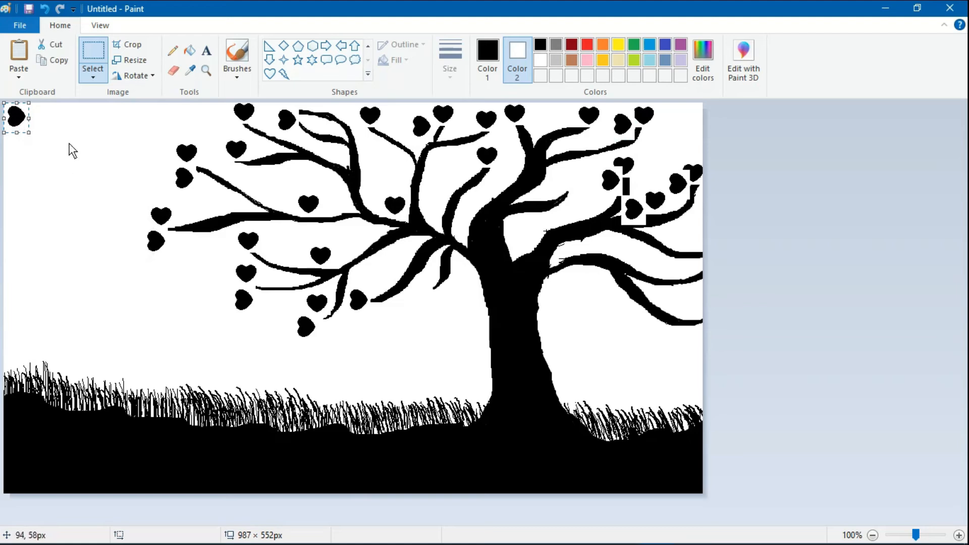
left_click_drag(12, 119, 472, 167)
left_click(462, 206)
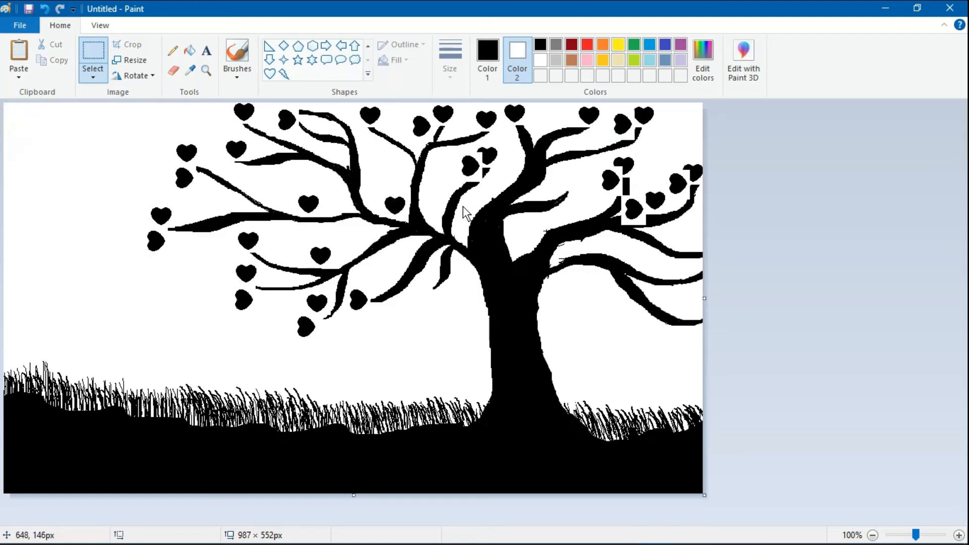
right_click(62, 136)
left_click(76, 173)
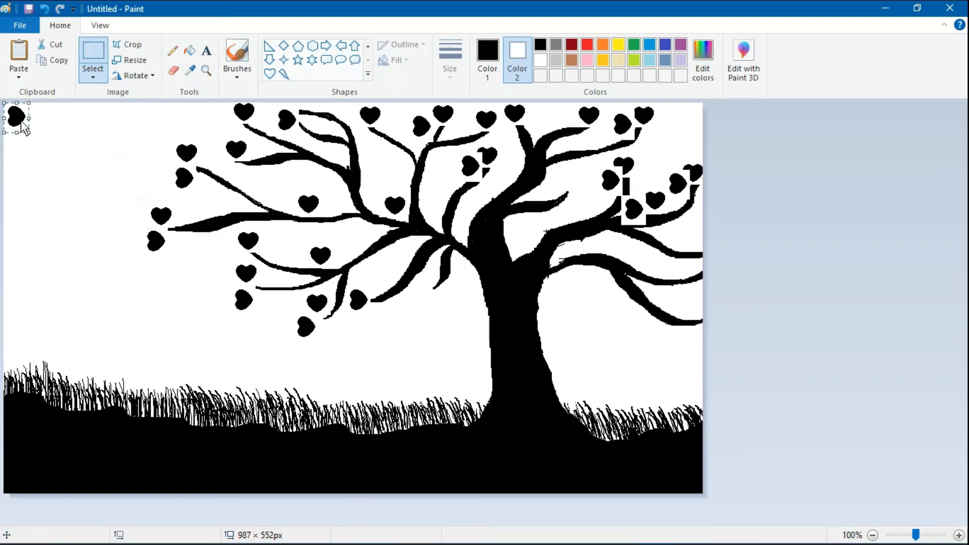
- Paste a heart copy, flip it upside down, and park it left of the tree
left_click_drag(18, 121, 60, 141)
left_click(134, 75)
left_click(162, 94)
left_click(134, 73)
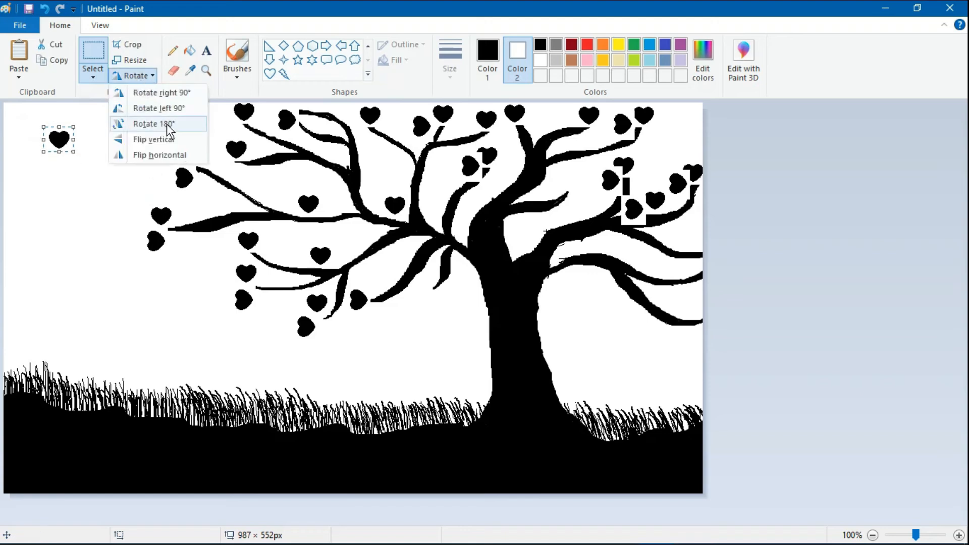
left_click(167, 124)
left_click_drag(58, 138, 183, 246)
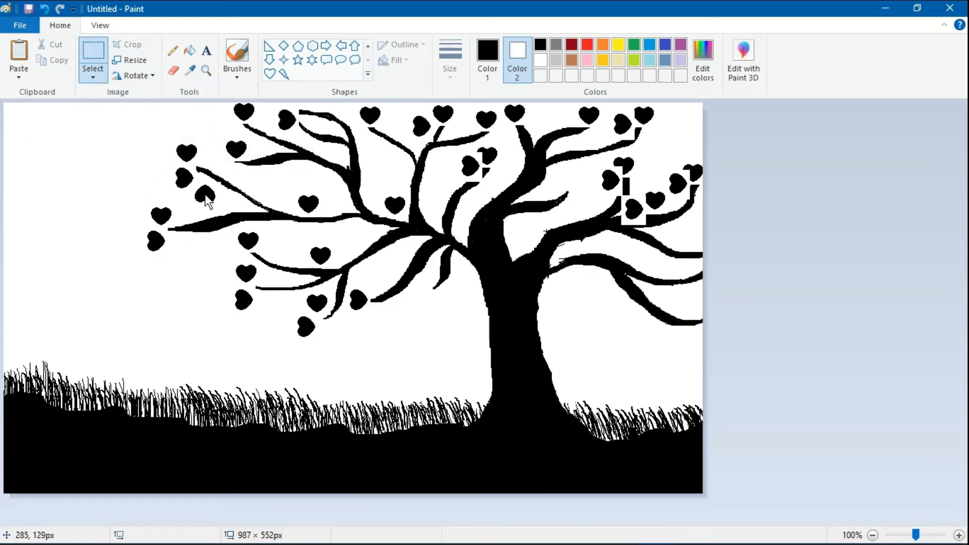
left_click_drag(205, 194, 72, 156)
- Rotate the heart through quarter and half turns and set it on the upper-left branch
left_click(125, 77)
left_click(156, 108)
left_click(145, 73)
left_click(144, 94)
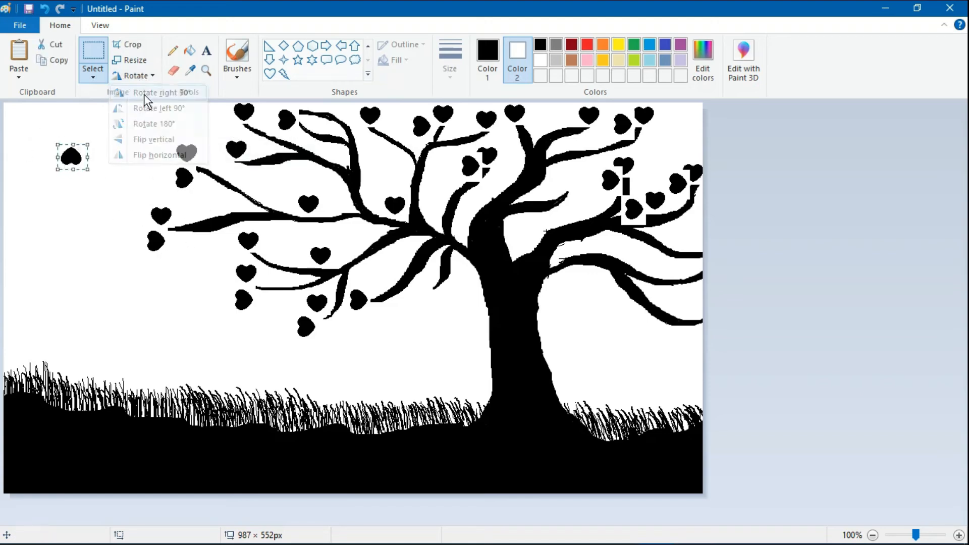
left_click(141, 75)
left_click(146, 108)
left_click(141, 74)
left_click(153, 122)
left_click_drag(74, 155, 223, 124)
left_click(104, 137)
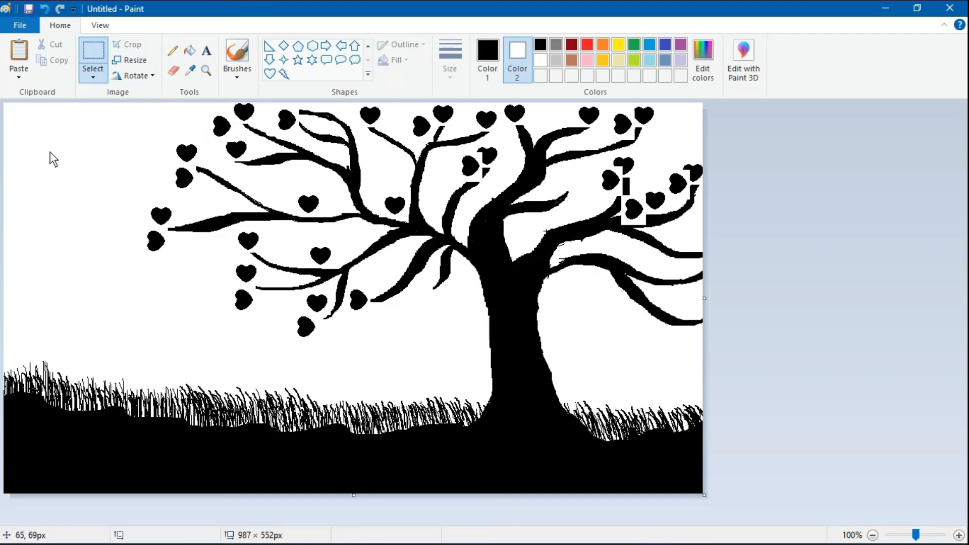
- Paste another heart and rotate it so its tip points right
right_click(98, 145)
left_click(150, 190)
left_click_drag(22, 121, 72, 165)
left_click(142, 75)
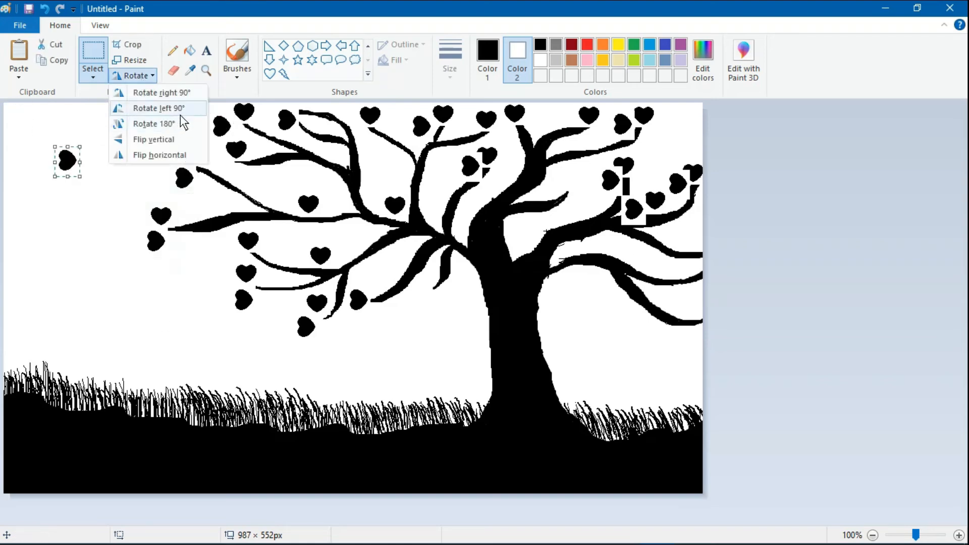
left_click(172, 111)
left_click(146, 76)
left_click(162, 122)
left_click(146, 76)
left_click(158, 110)
- Adjust that heart's rotation with quarter turns and place it on the centre-right branch
left_click(146, 77)
left_click(149, 90)
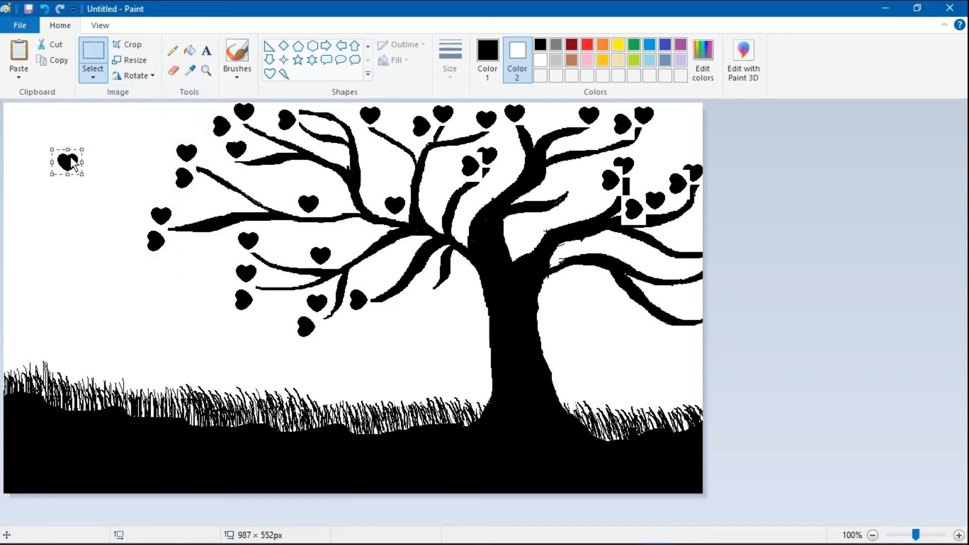
left_click(147, 76)
left_click(156, 113)
left_click(147, 75)
left_click(145, 108)
left_click_drag(62, 160, 578, 183)
left_click(266, 203)
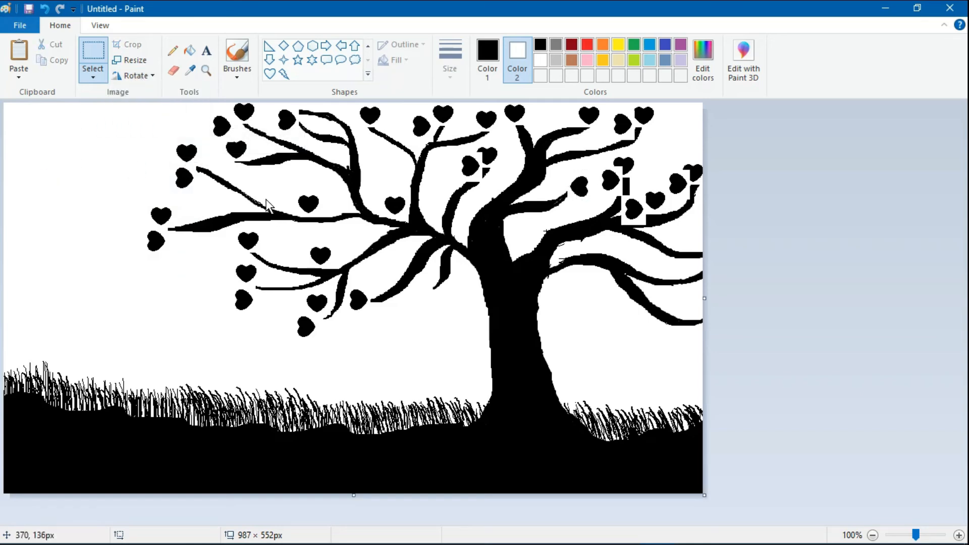
- Paste one more heart copy, then delete the unwanted extra
key("ctrl+v")
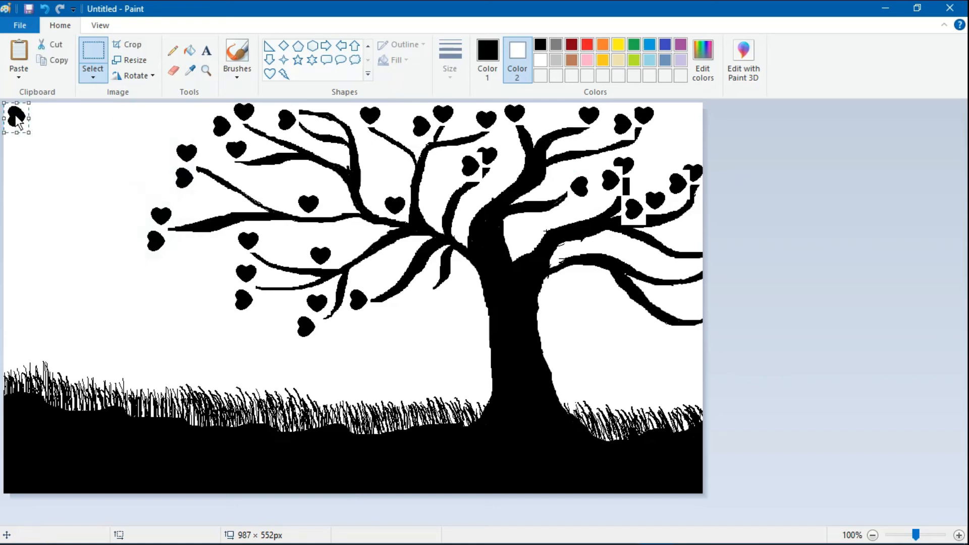
left_click_drag(16, 116, 89, 166)
key("Delete")
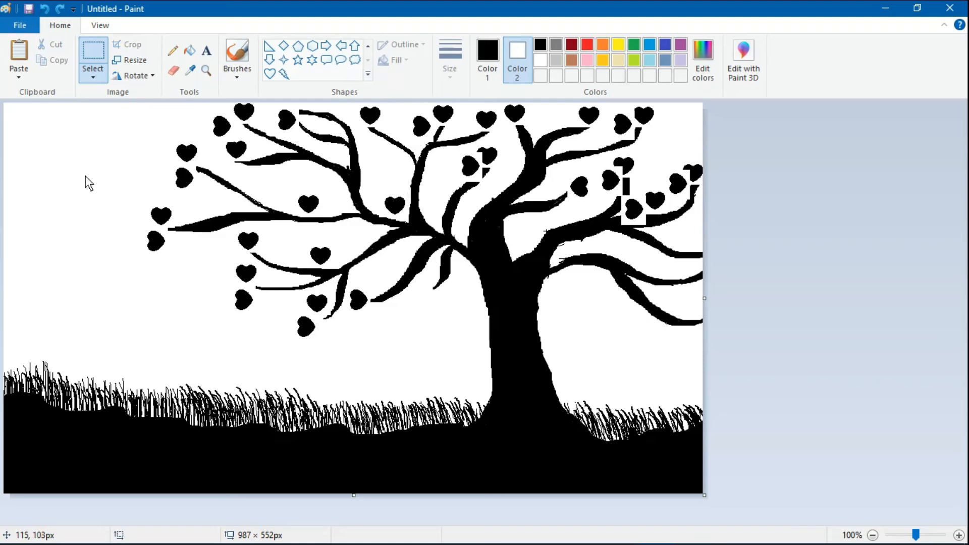
- Brush black over the white box around the right-branch heart, undoing stray strokes
left_click(172, 50)
left_click(237, 55)
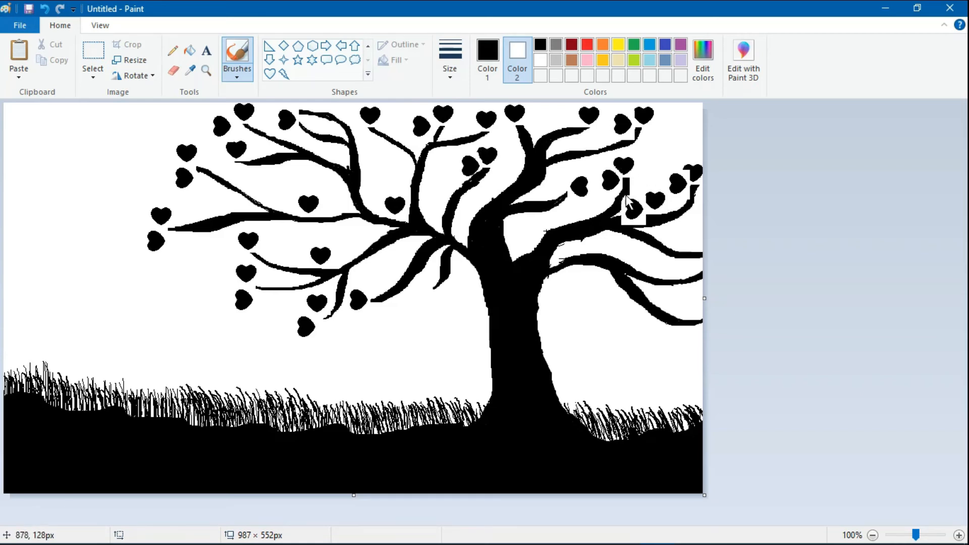
key("ctrl+z")
left_click_drag(621, 222, 628, 225)
key("ctrl+z")
left_click(45, 8)
left_click_drag(635, 227, 657, 215)
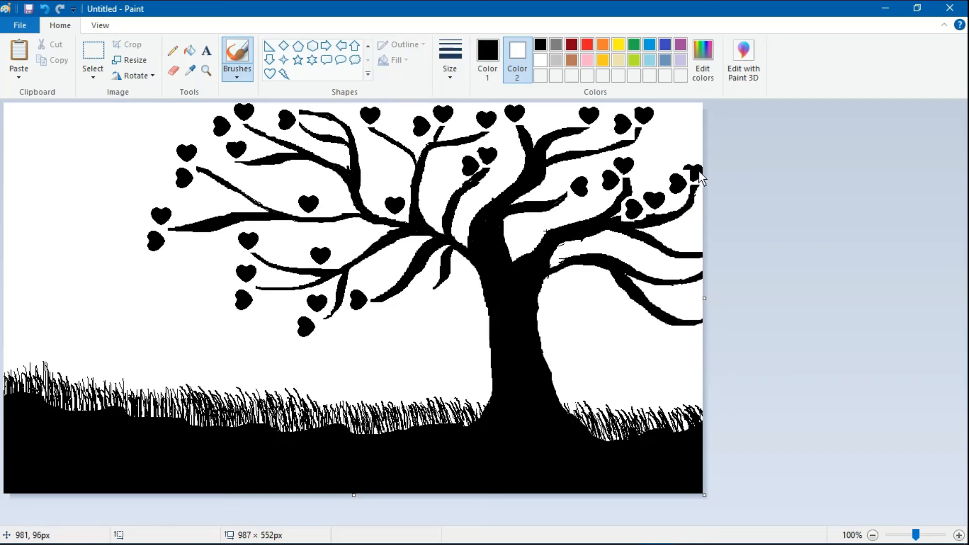
left_click_drag(698, 171, 687, 167)
- Paste two hearts, rotate them upside down and a quarter right, and set them below the centre branches
left_click(93, 52)
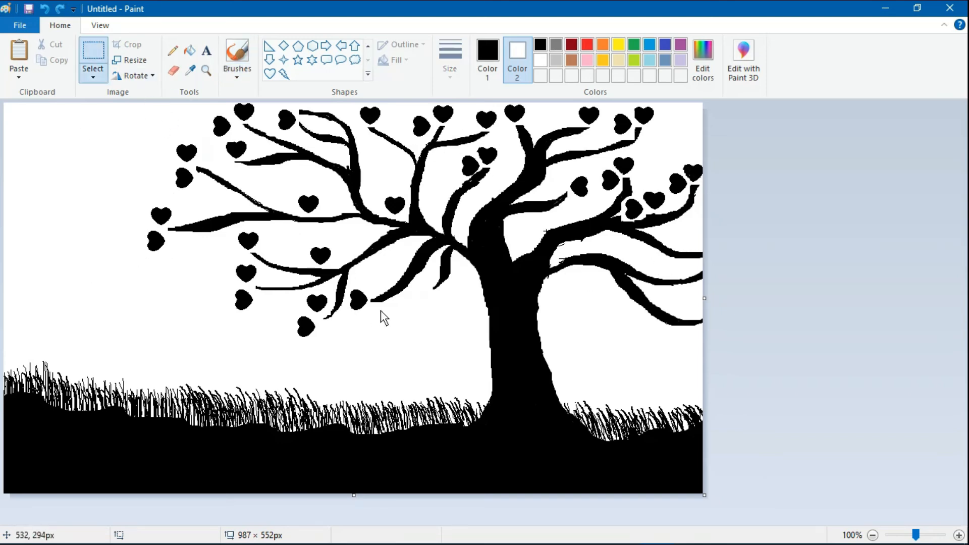
right_click(380, 310)
left_click(413, 350)
left_click(136, 76)
left_click_drag(17, 126, 441, 297)
left_click(172, 121)
left_click(132, 75)
left_click(152, 93)
left_click(411, 346)
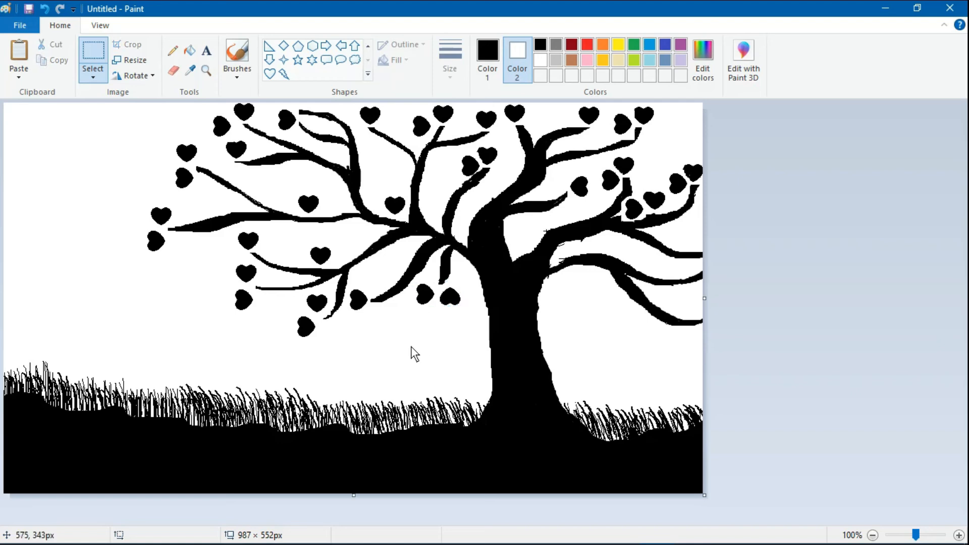
left_click(237, 53)
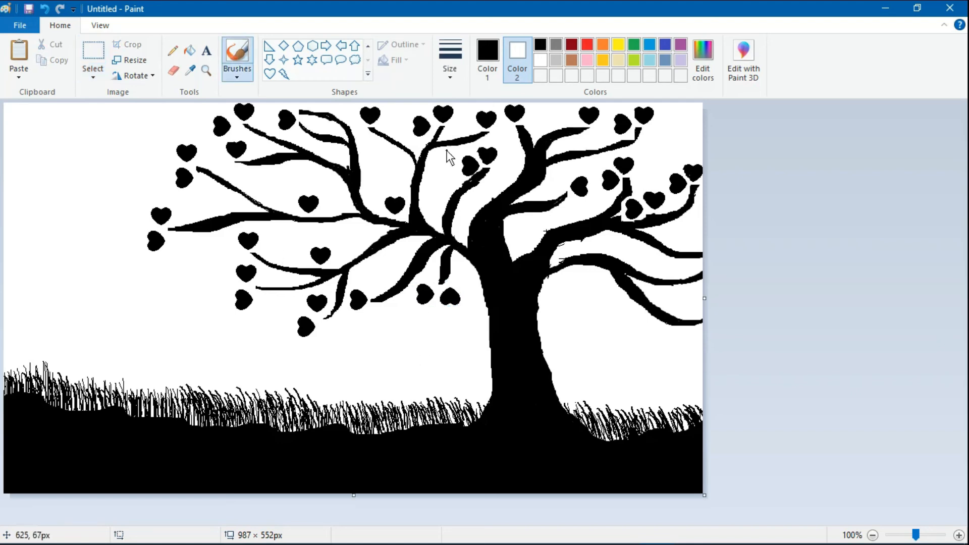
- Pick a thick brush size and stamp black dots among the left and central hearts
left_click(450, 64)
left_click(489, 176)
left_click(206, 162)
left_click(262, 247)
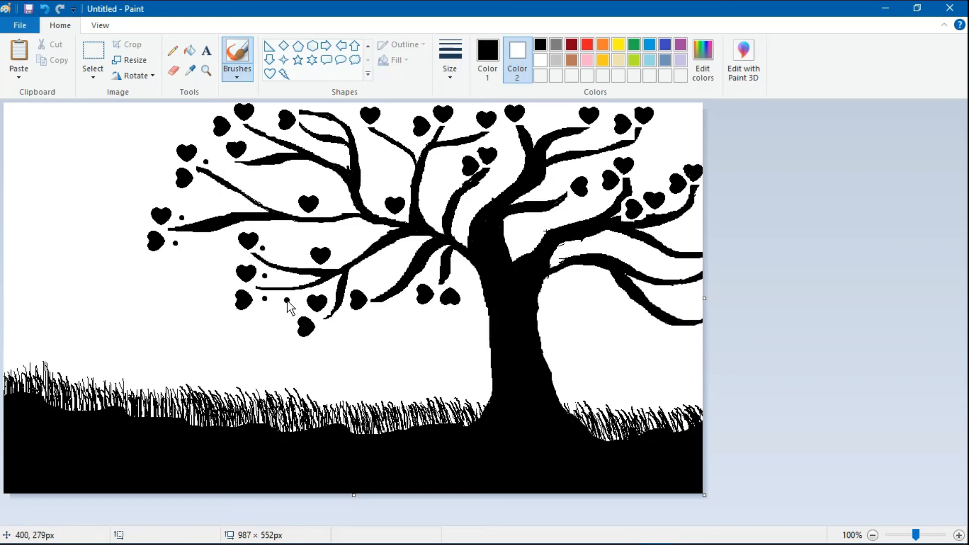
left_click(306, 258)
left_click(291, 306)
left_click(327, 325)
left_click(434, 282)
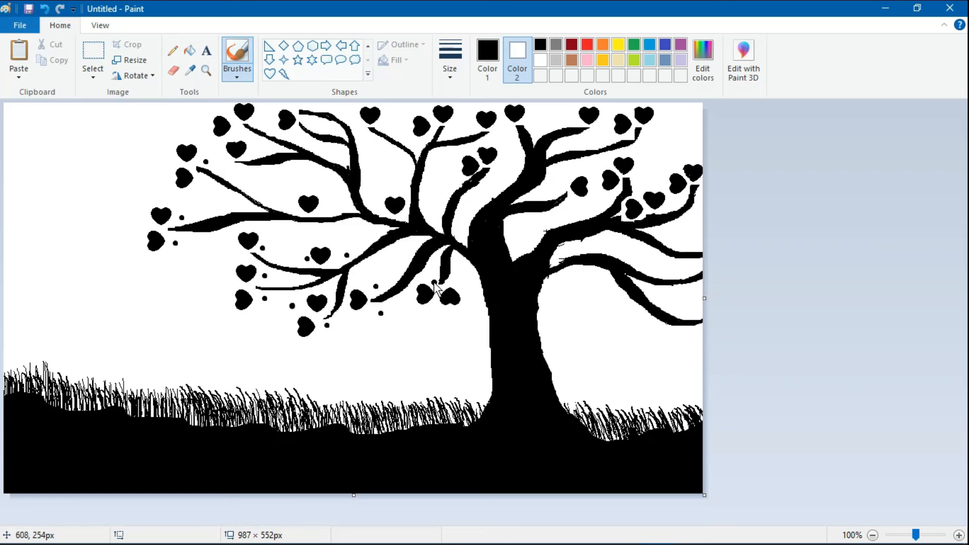
left_click(439, 317)
left_click(397, 184)
left_click(381, 185)
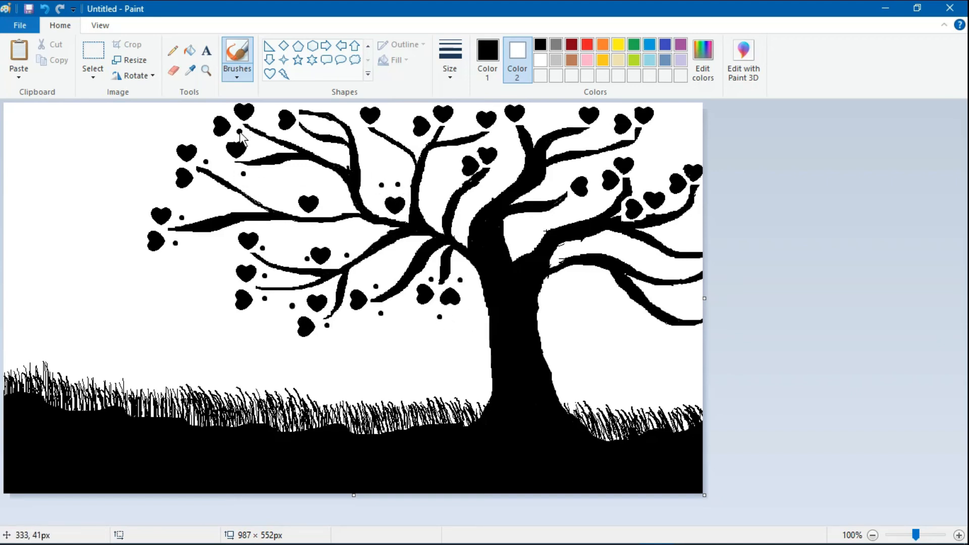
- Add more black dots across the upper crown and near the far-right hearts
left_click(273, 121)
left_click(387, 125)
left_click(414, 144)
left_click(452, 127)
left_click(592, 134)
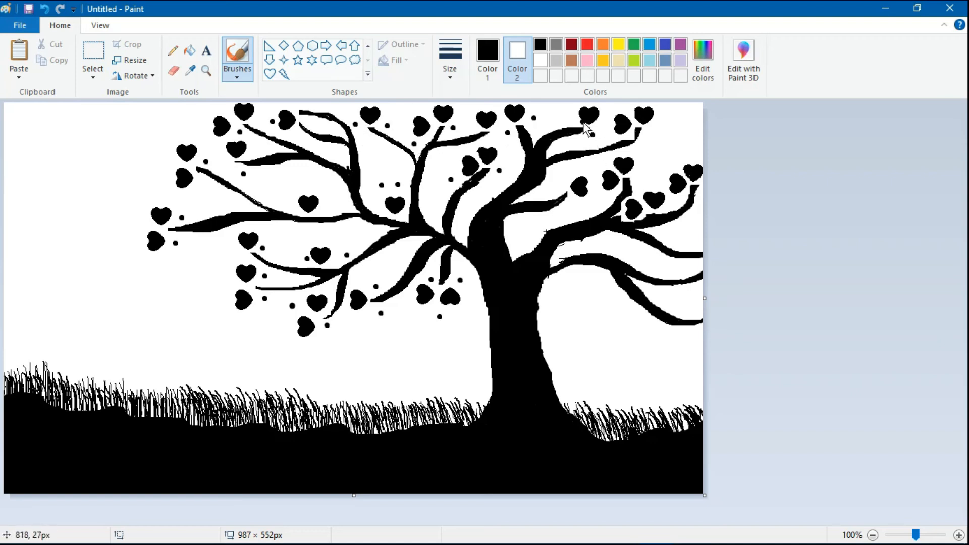
left_click(673, 203)
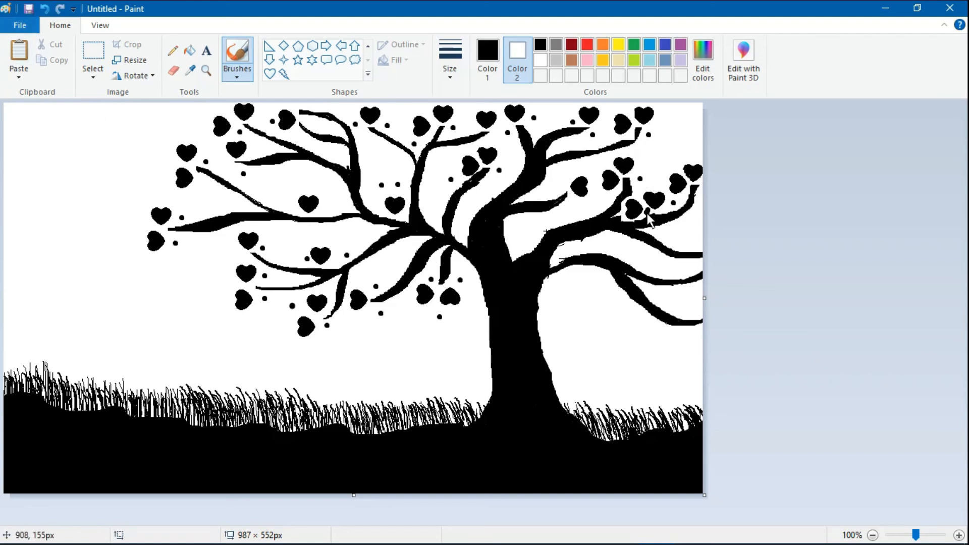
left_click(677, 163)
left_click(689, 156)
left_click(459, 80)
left_click(469, 157)
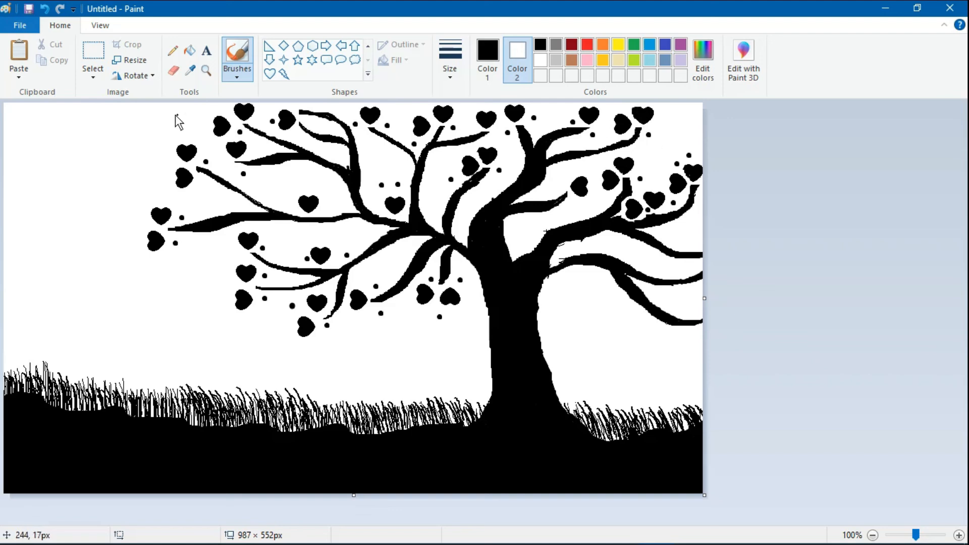
scroll(347, 76, "up", 1)
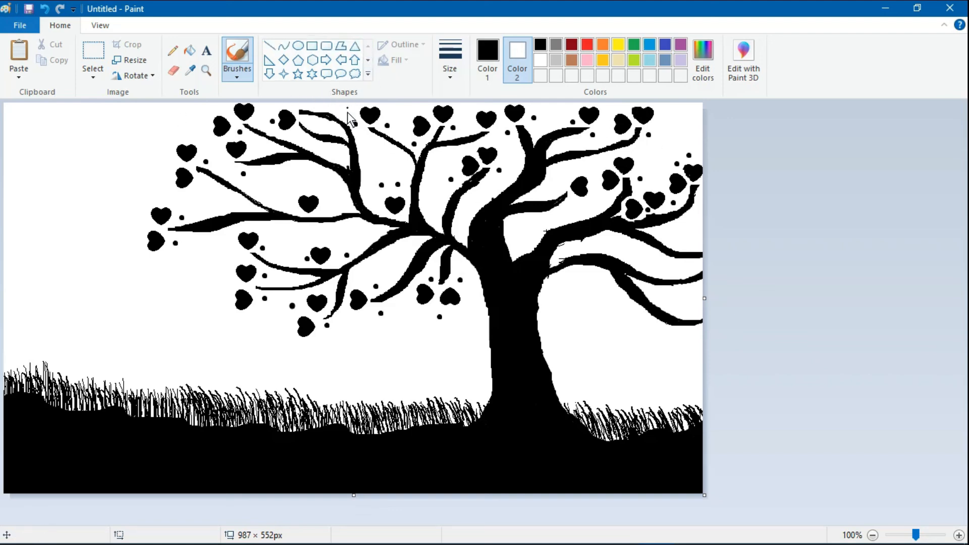
- Draw a thin solid-black rectangle bar about 325 pixels long below the tree
left_click(311, 45)
left_click(396, 59)
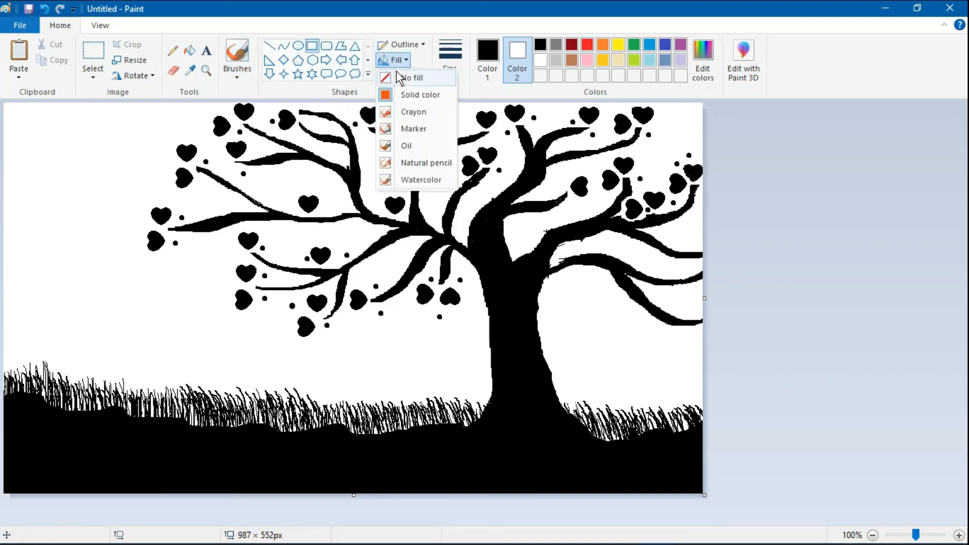
left_click(404, 93)
left_click(540, 44)
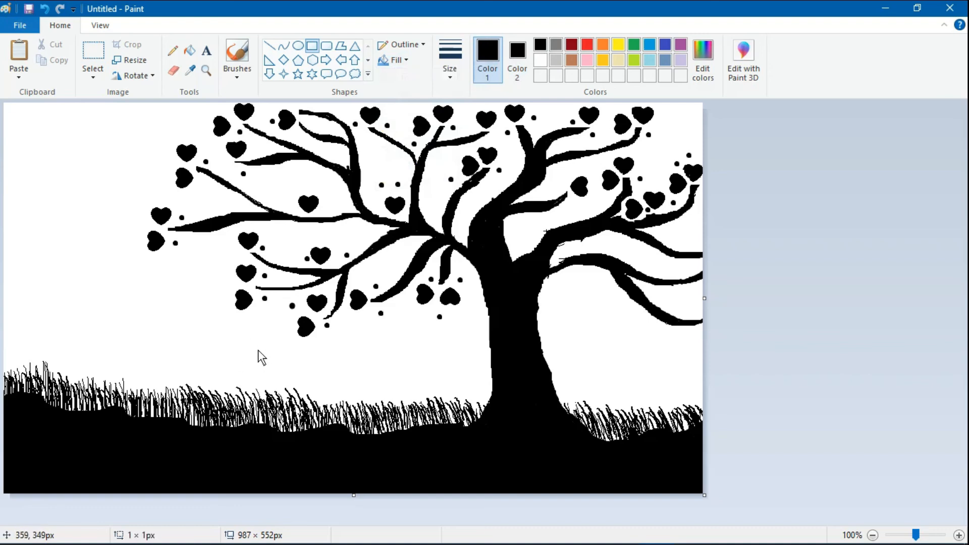
left_click_drag(257, 350, 440, 356)
left_click_drag(259, 351, 210, 350)
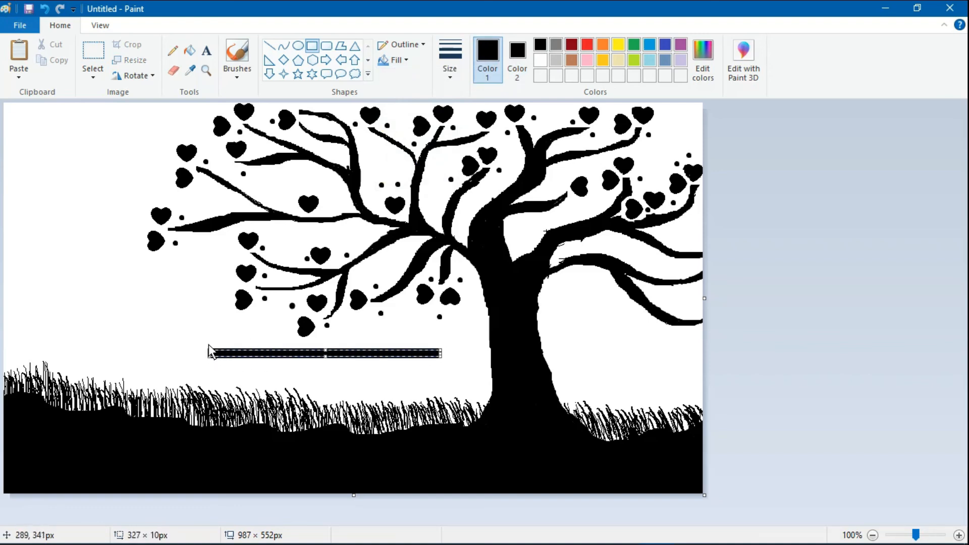
left_click(222, 380)
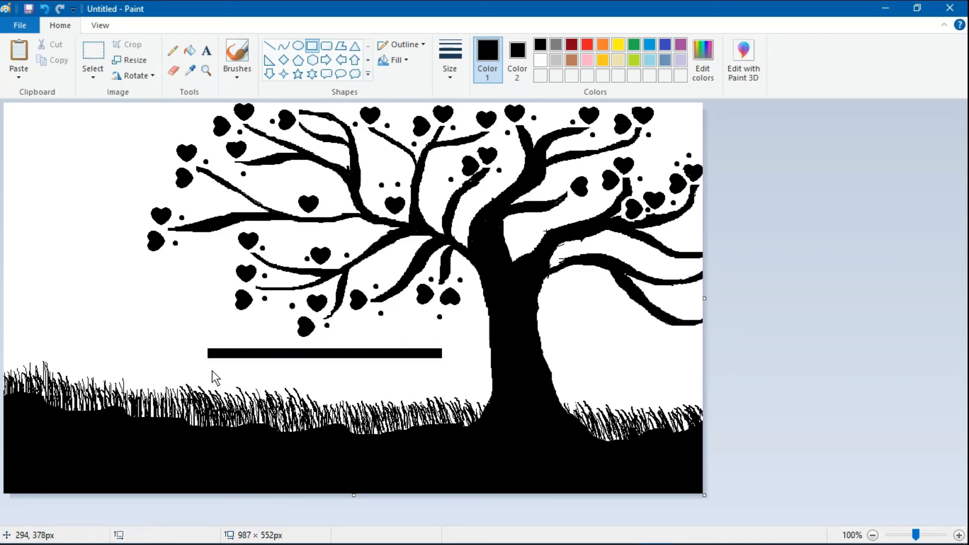
- Draw three more black bench slats beneath the first, the bottom one thicker
left_click_drag(208, 368, 444, 377)
left_click(449, 386)
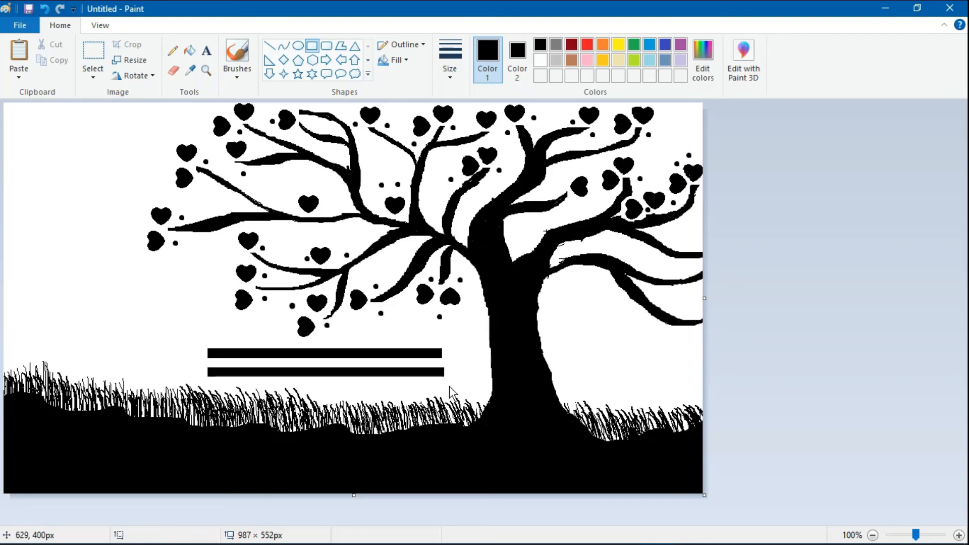
mouse_move(208, 384)
left_mouse_down()
mouse_move(217, 396)
mouse_move(443, 392)
left_mouse_up()
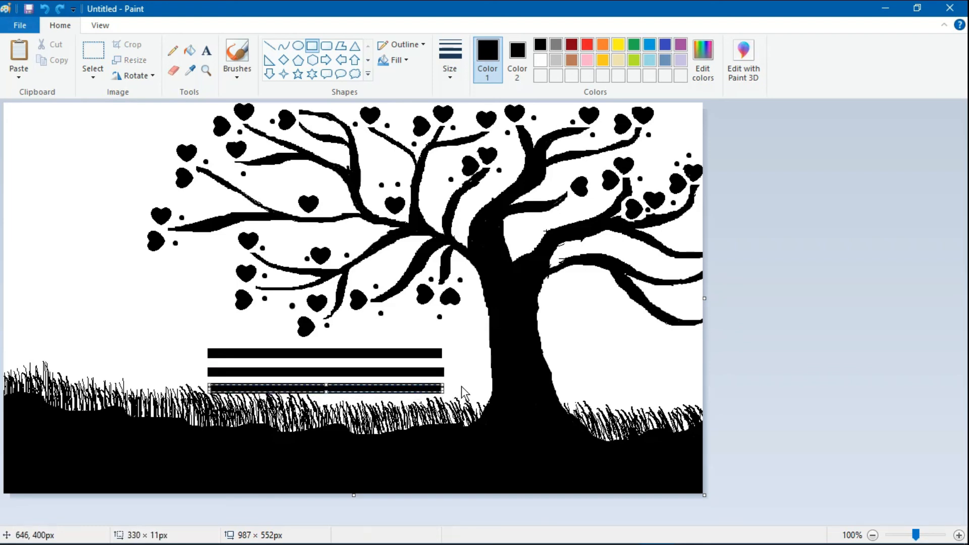
left_click(451, 412)
left_click_drag(209, 400, 447, 417)
left_click(451, 406)
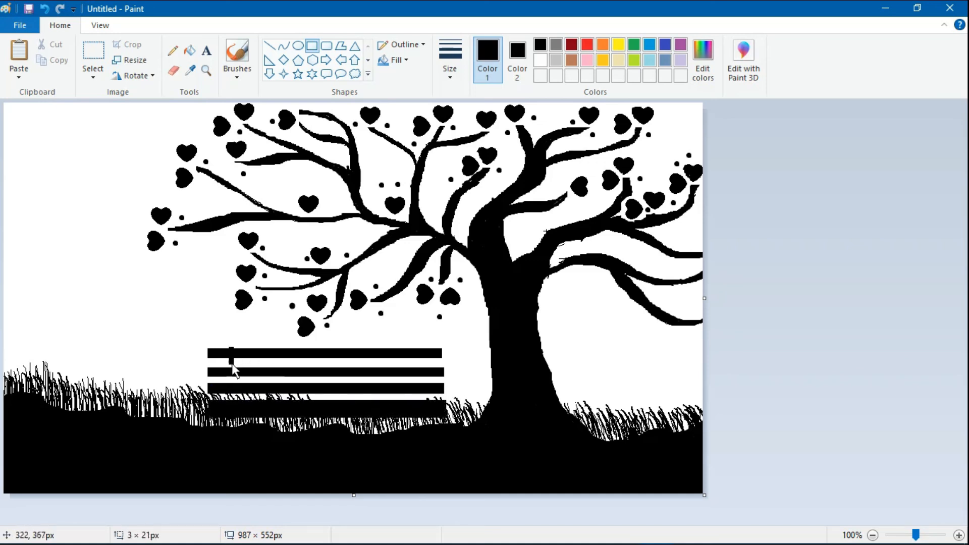
- Draw three narrow vertical legs (left, middle, right) across the bench slats
left_click_drag(231, 362, 238, 411)
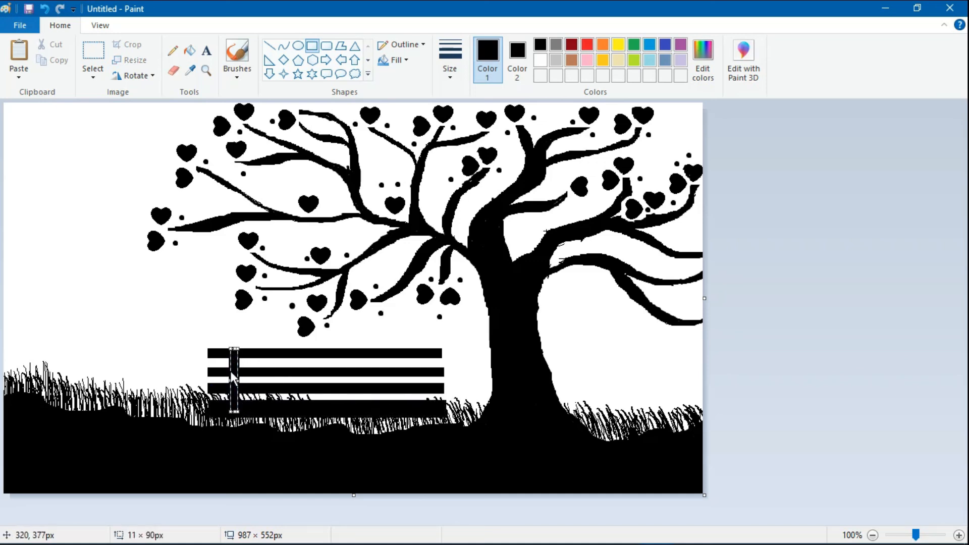
left_click(353, 398)
left_click_drag(321, 354, 331, 418)
left_click(375, 383)
left_click_drag(408, 350, 418, 413)
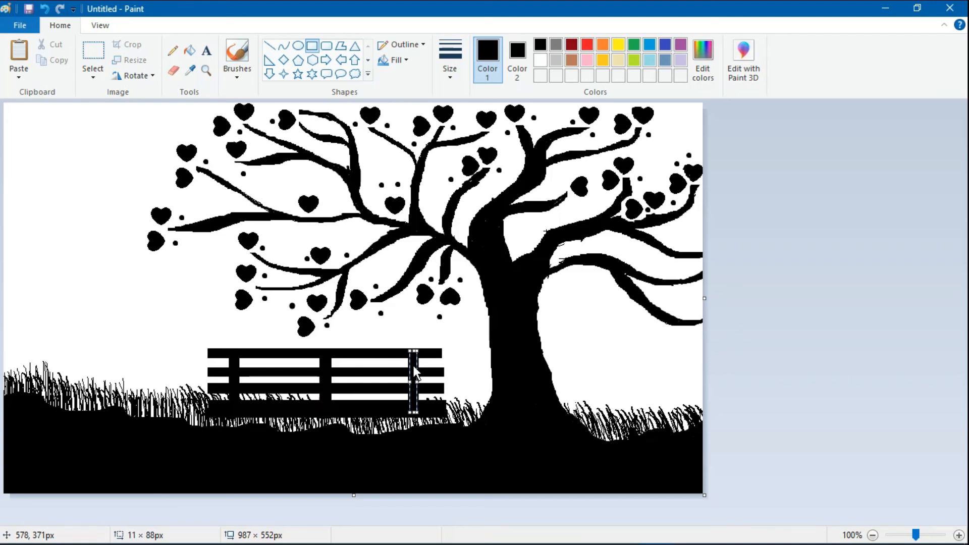
left_click(452, 377)
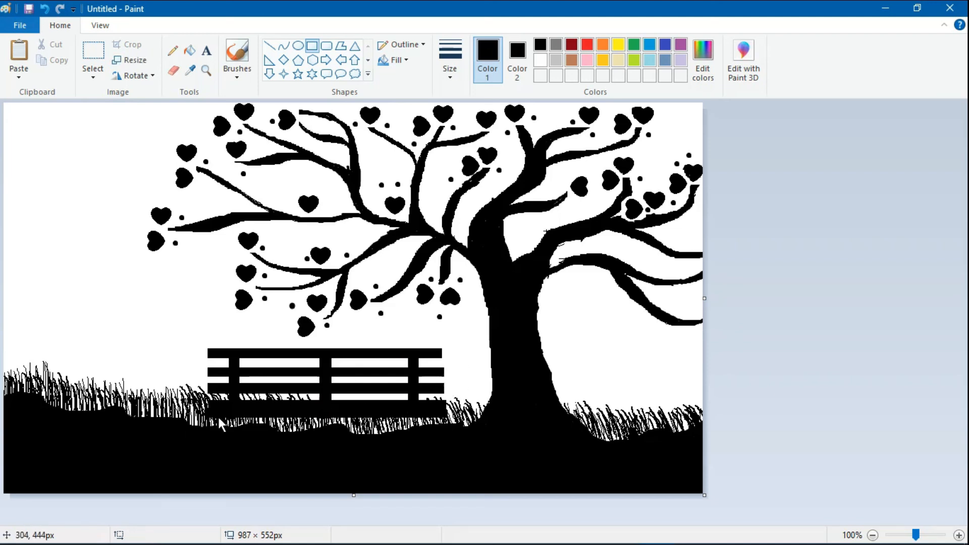
left_click(176, 72)
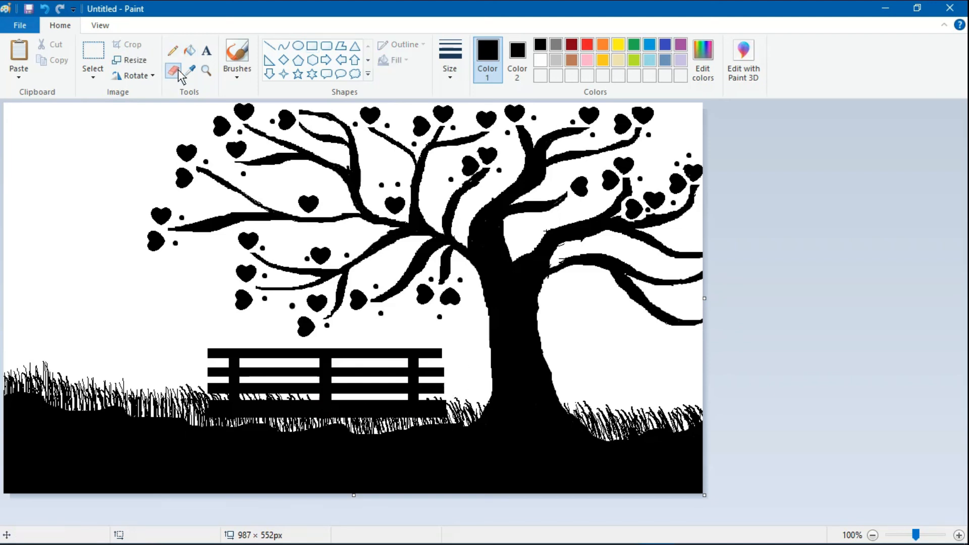
- Draw two swing ropes hanging under the right branch, undoing a stray rectangle
left_click(311, 46)
left_click_drag(219, 418, 221, 433)
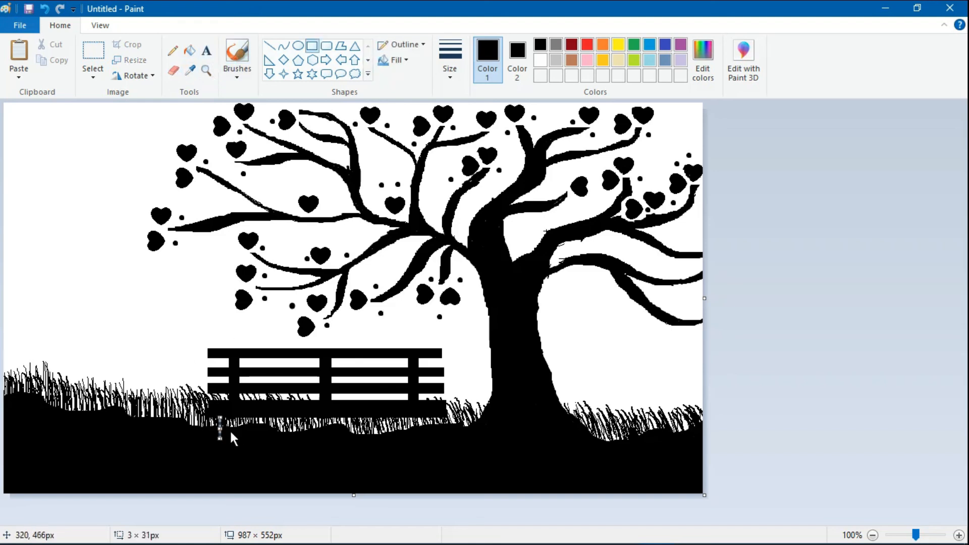
left_click(44, 10)
left_click(270, 46)
left_click_drag(578, 261, 578, 366)
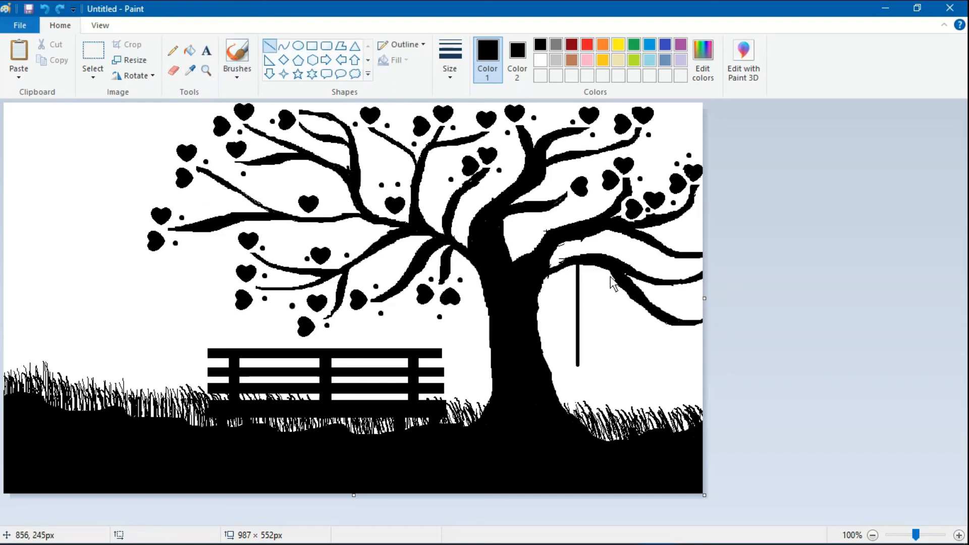
mouse_move(612, 273)
left_mouse_down()
mouse_move(613, 366)
mouse_move(623, 369)
left_mouse_up()
left_click(311, 46)
left_click(93, 51)
- Set the secondary colour to white, select the whole drawing and delete it
left_click(524, 53)
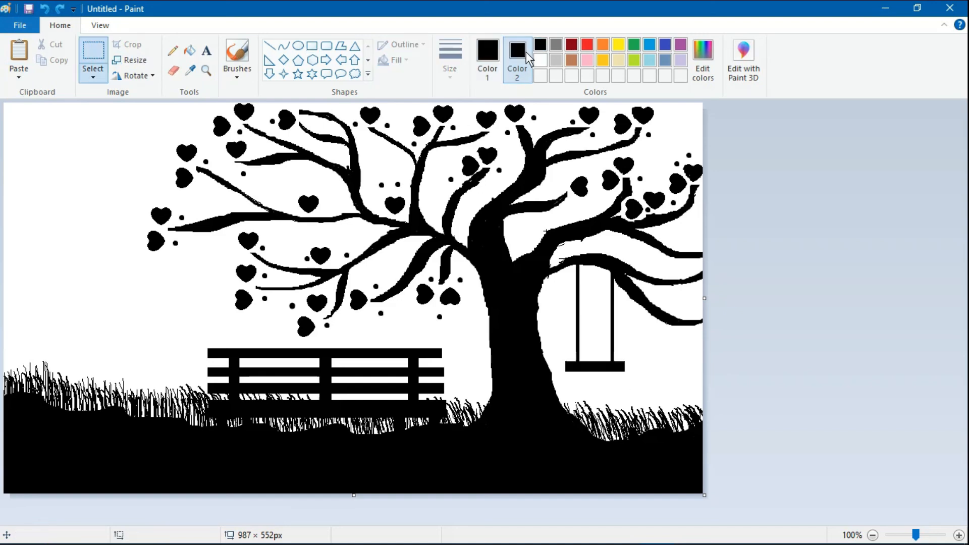
left_click(540, 60)
left_click(487, 55)
left_click(93, 76)
left_click(103, 155)
key("Delete")
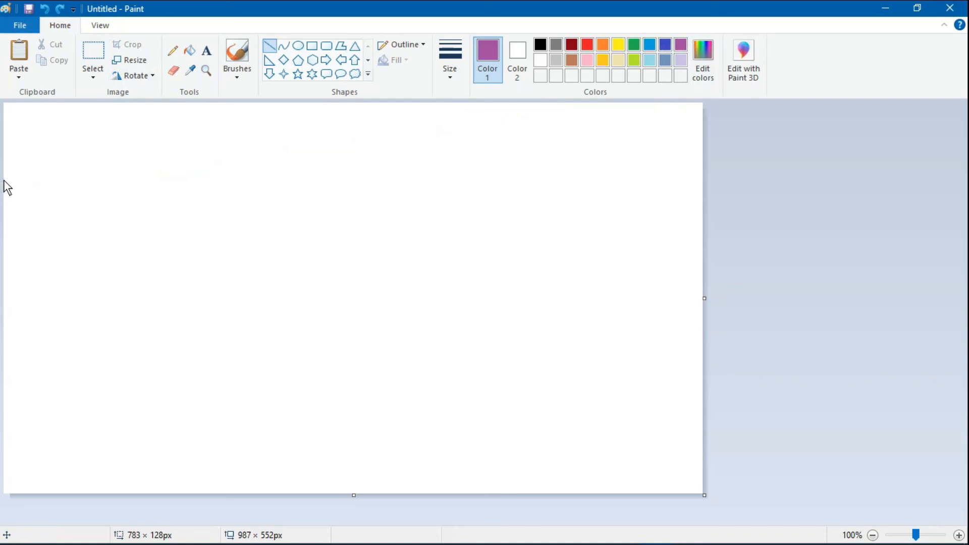
- Draw a slanted purple line near the top and a dark blue line below it
left_click_drag(4, 180, 710, 120)
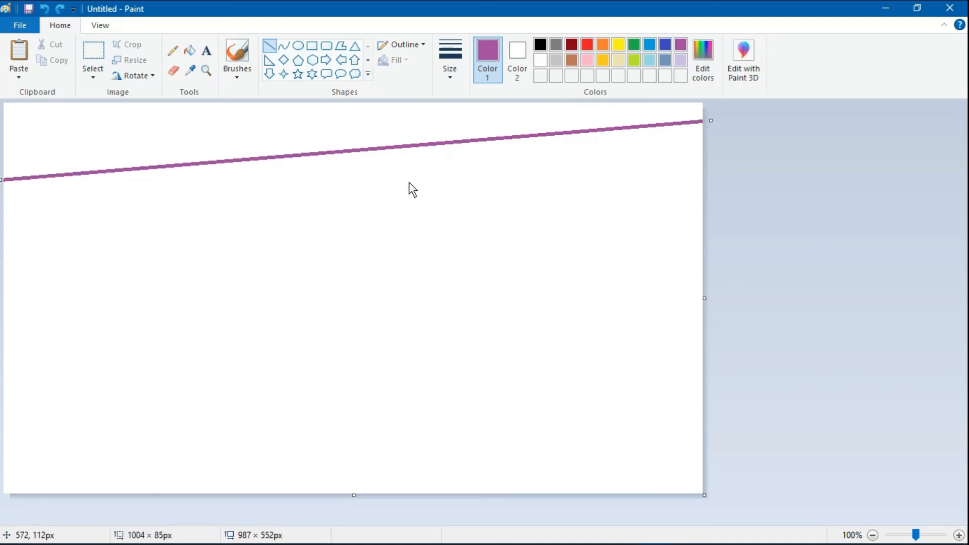
left_click(649, 44)
left_click(665, 44)
left_click_drag(3, 261, 704, 193)
left_click_drag(5, 264, 3, 275)
left_click(105, 349)
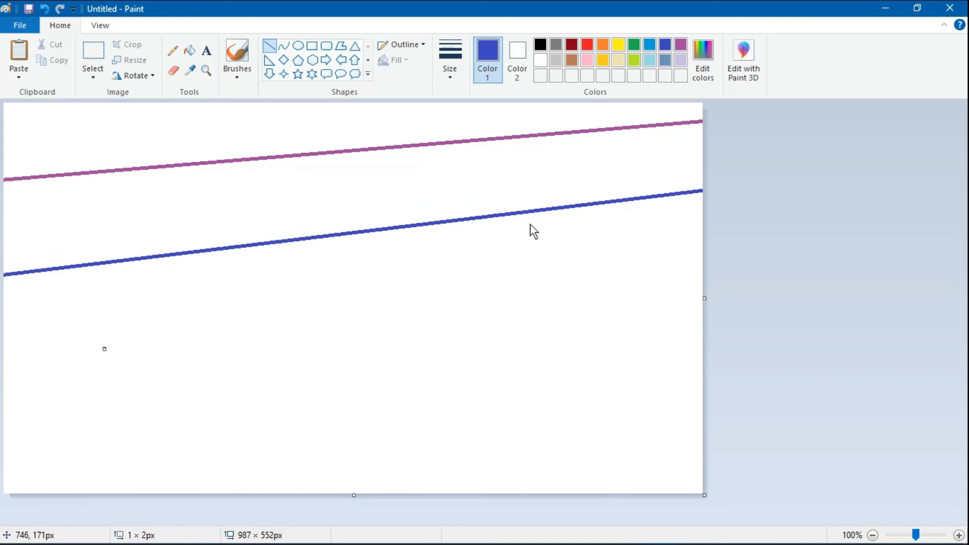
- Draw a slanted blue line lower down and a pale blue line near the bottom
left_click(649, 47)
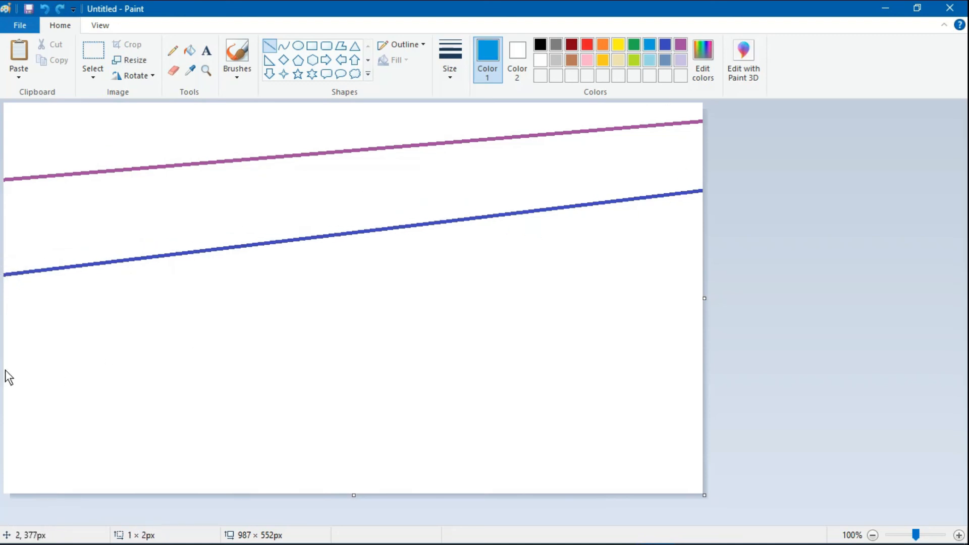
left_click_drag(6, 377, 703, 278)
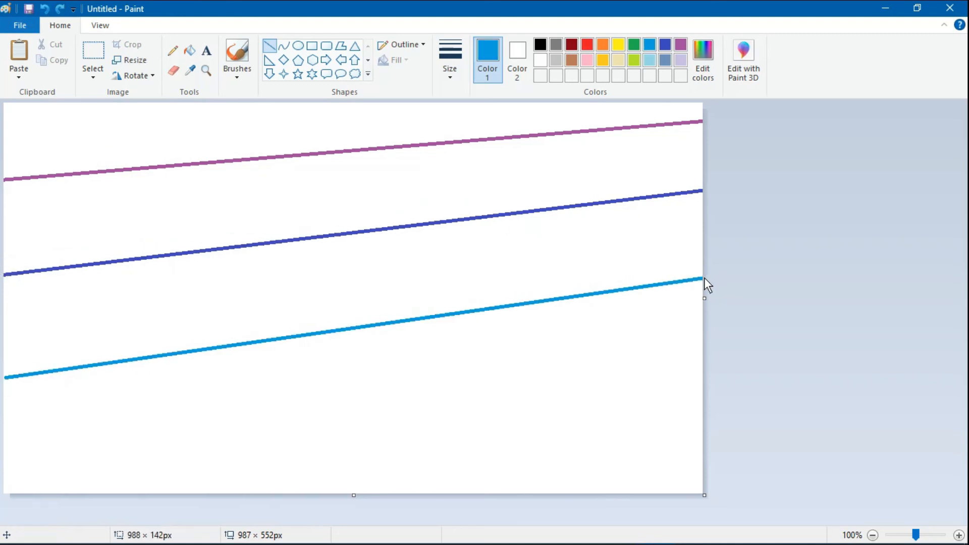
left_click_drag(6, 378, 1, 382)
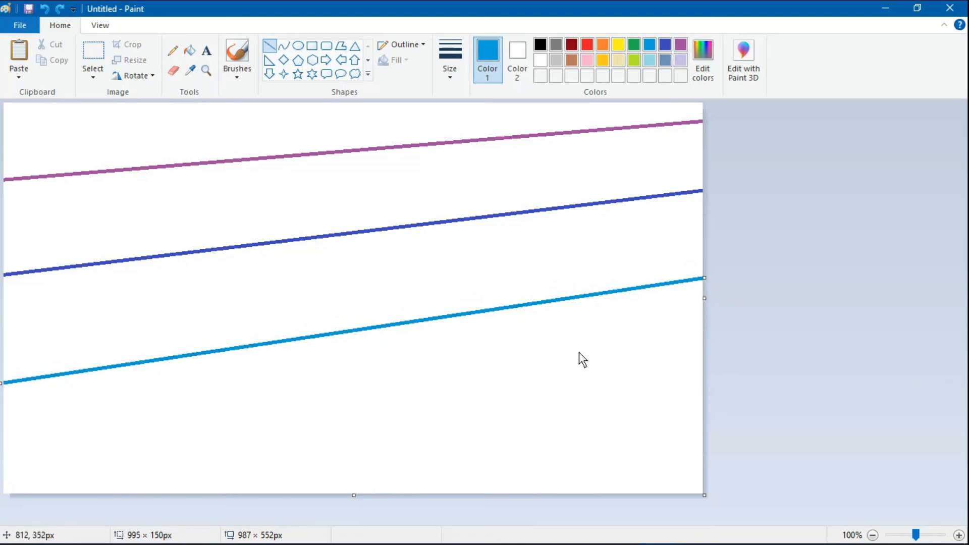
left_click(703, 60)
left_click(631, 243)
left_click(632, 225)
left_click(350, 371)
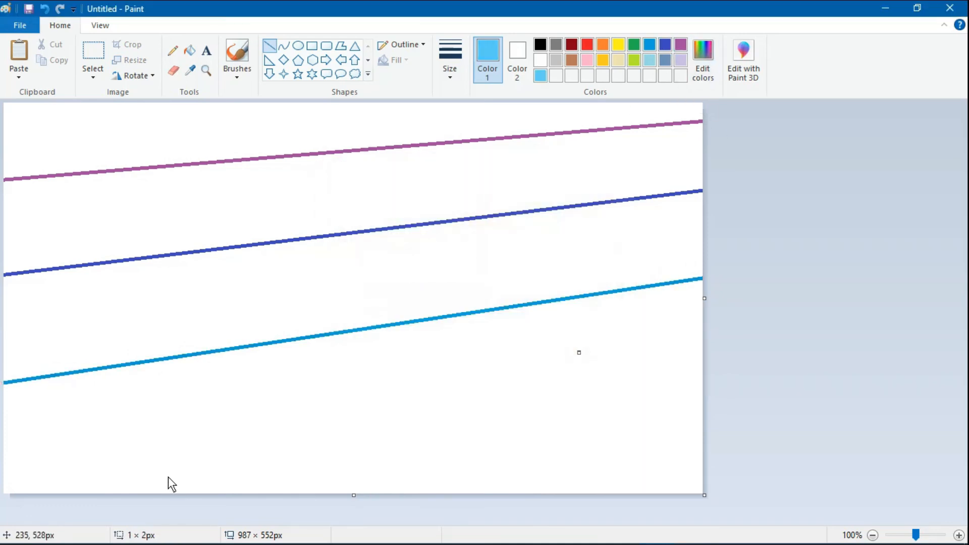
mouse_move(10, 475)
left_mouse_down()
mouse_move(705, 368)
mouse_move(1, 478)
mouse_move(195, 463)
mouse_move(729, 360)
mouse_move(1, 472)
left_mouse_up()
left_click(45, 9)
left_click(561, 419)
- Flood-fill the top three bands with purple, indigo and blue
left_click(680, 45)
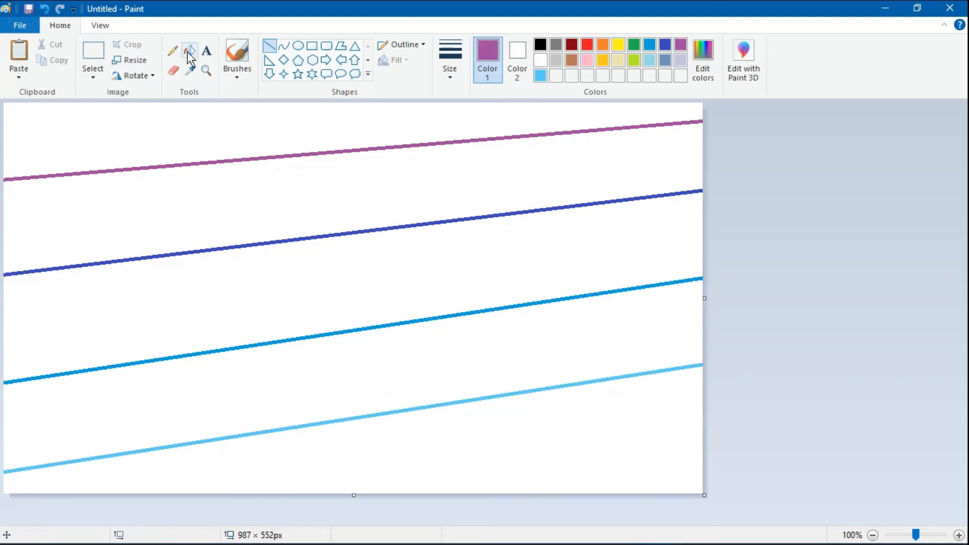
left_click(189, 51)
left_click(321, 146)
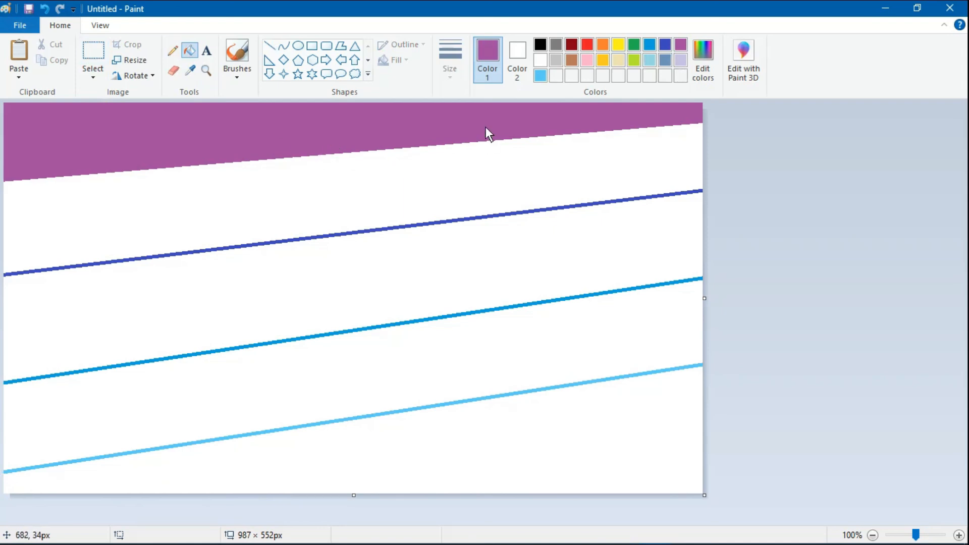
left_click(665, 45)
left_click(615, 157)
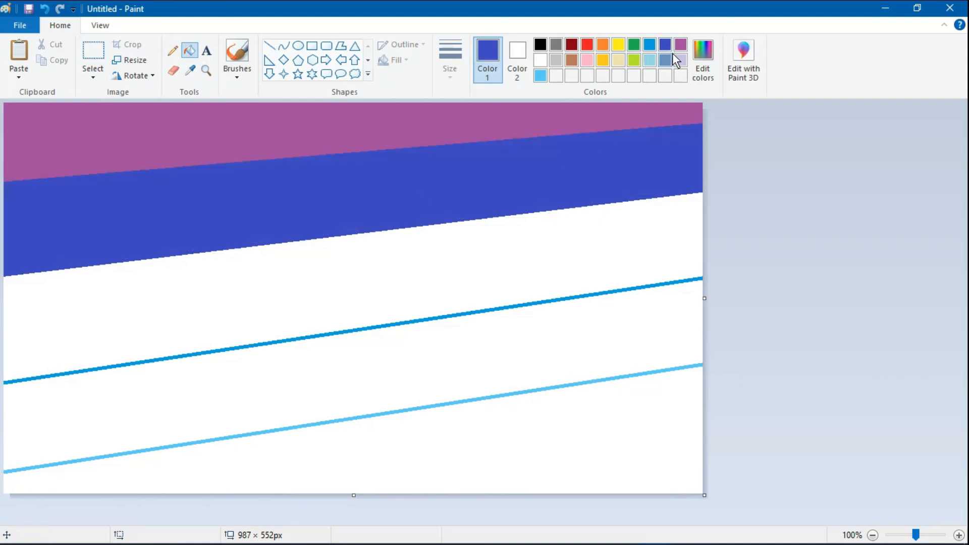
left_click(651, 45)
left_click(618, 234)
- Fill the remaining bands light blue and black, then open Resize and Skew set to pixels
left_click(541, 75)
left_click(470, 344)
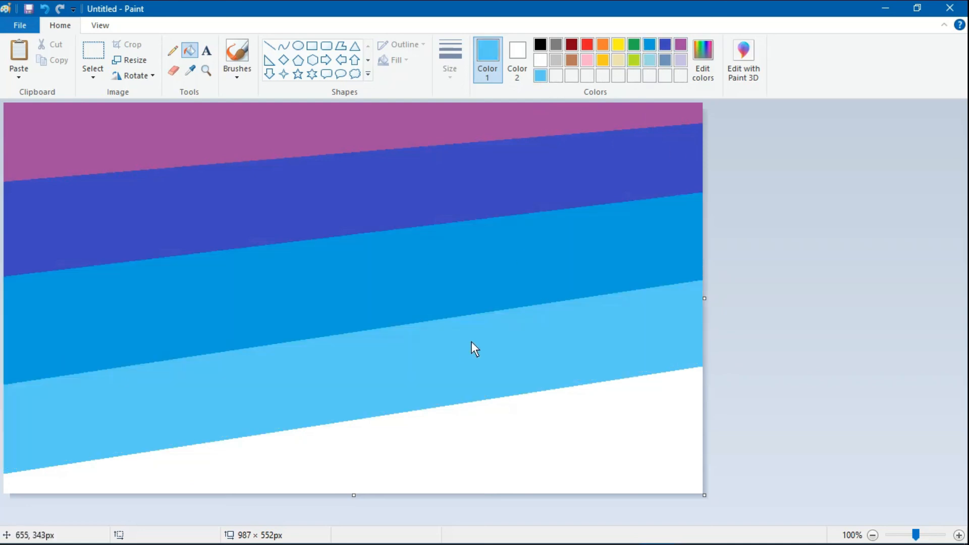
left_click(542, 48)
left_click(581, 439)
left_click(129, 59)
left_click(155, 112)
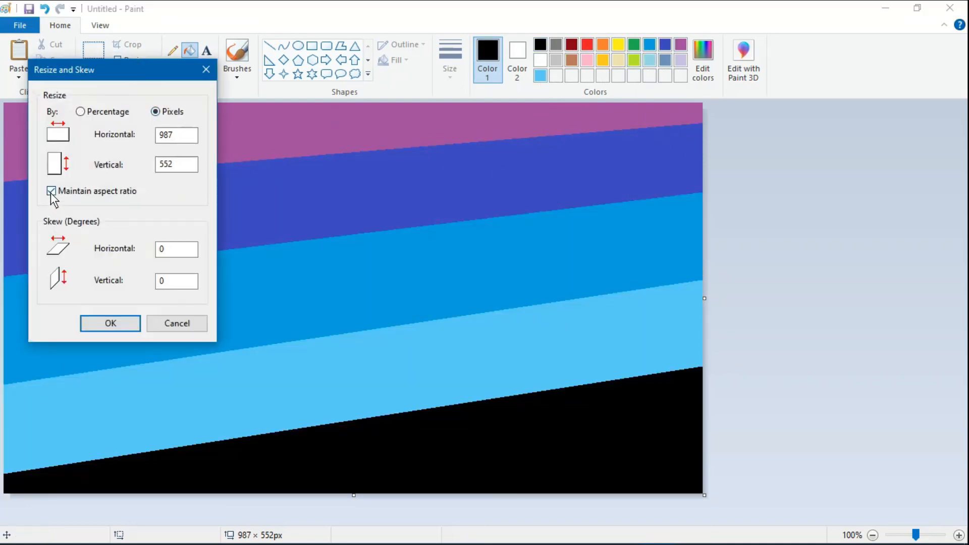
- Shrink the canvas width, then stretch it back to 987 px to blend the bands into a gradient
left_click(51, 191)
key("BackSpace")
key("BackSpace")
key("BackSpace")
left_click(129, 60)
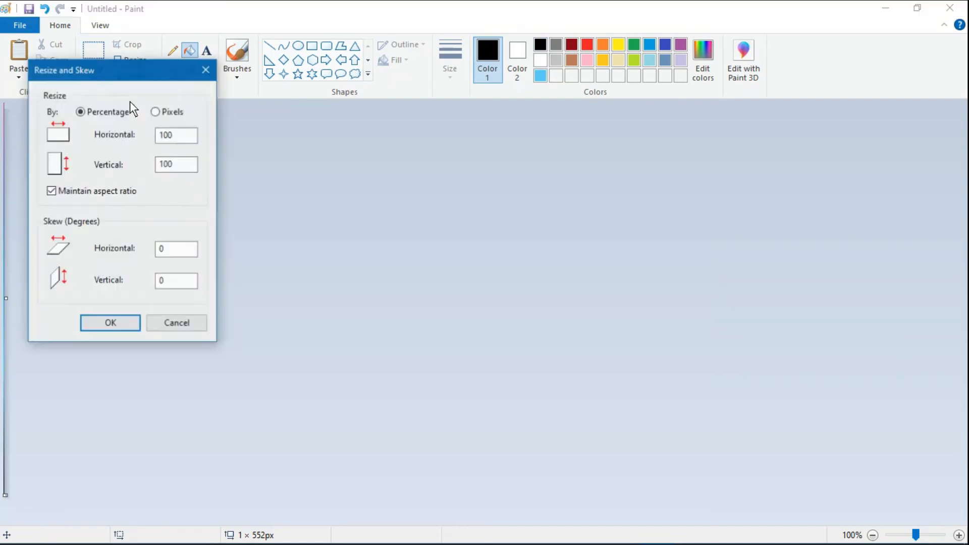
left_click(154, 111)
key("Tab")
type("987")
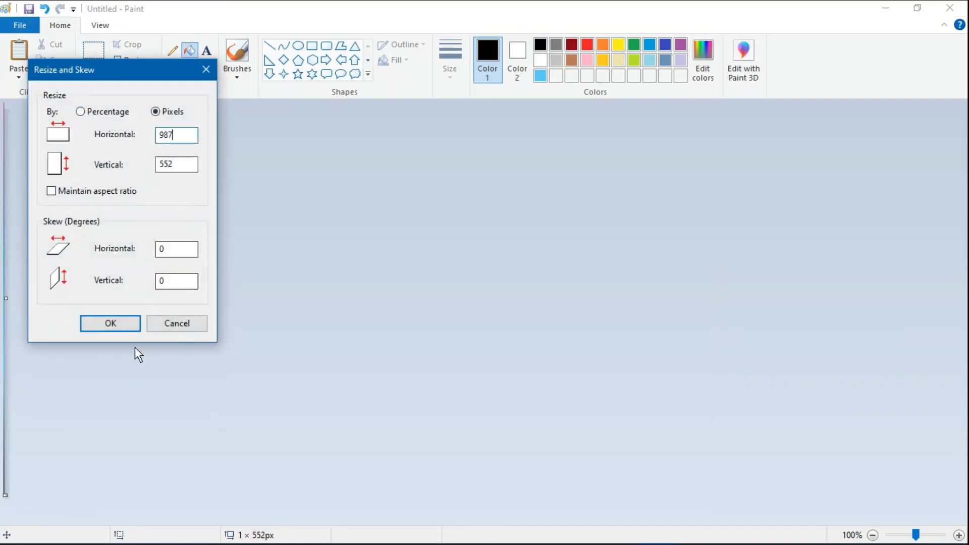
key("Return")
- Paste the black tree, bench and swing silhouette back over the gradient
left_click(93, 50)
right_click(173, 156)
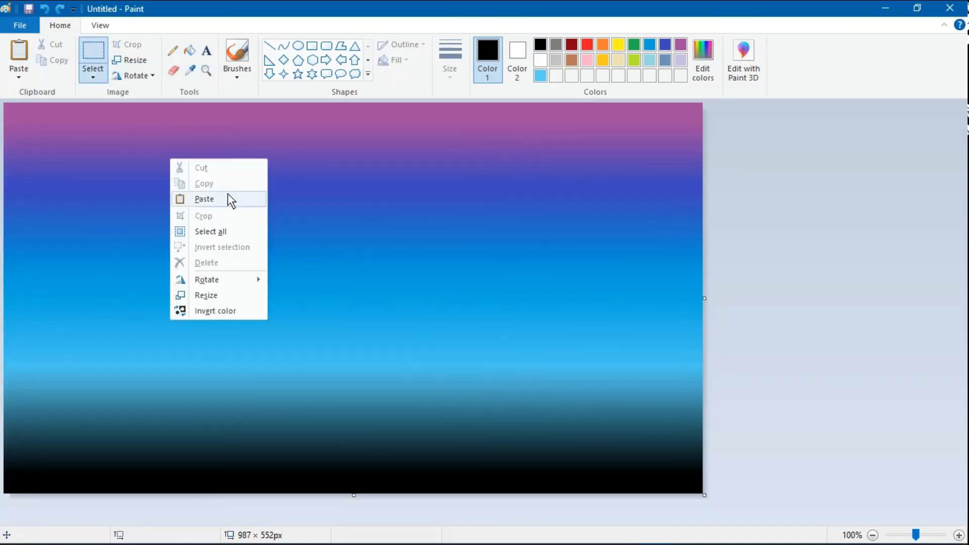
left_click(227, 199)
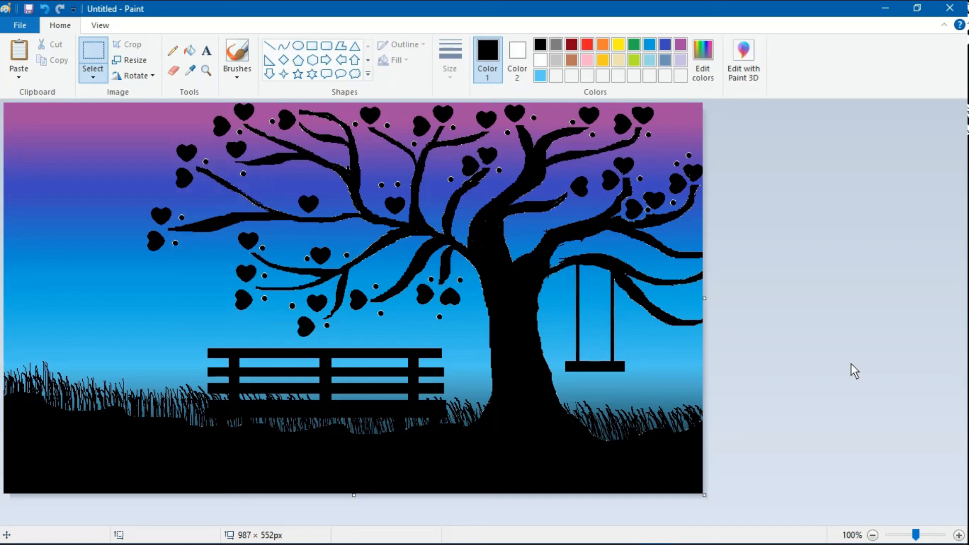
- Set up a small white brush for painting stars
left_click(237, 55)
left_click(449, 63)
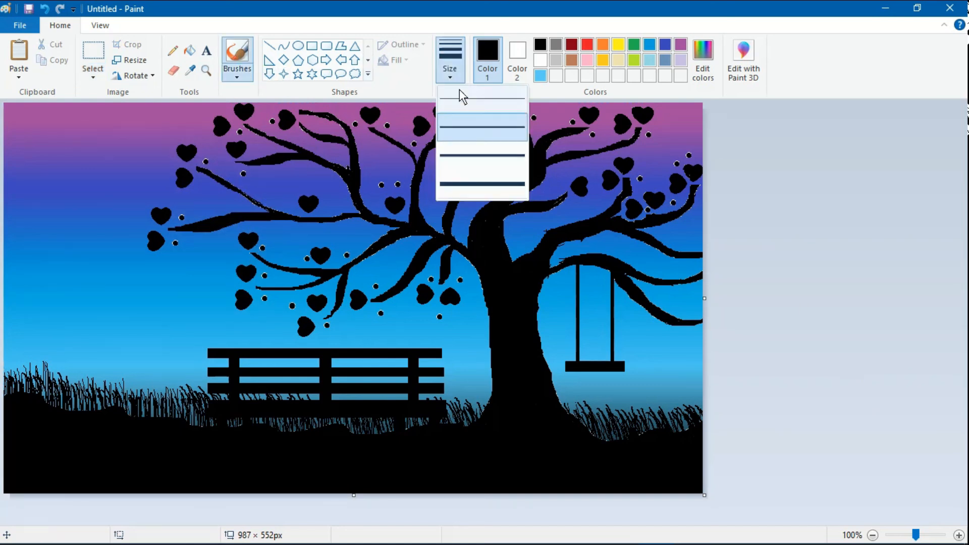
left_click(492, 100)
left_click(540, 59)
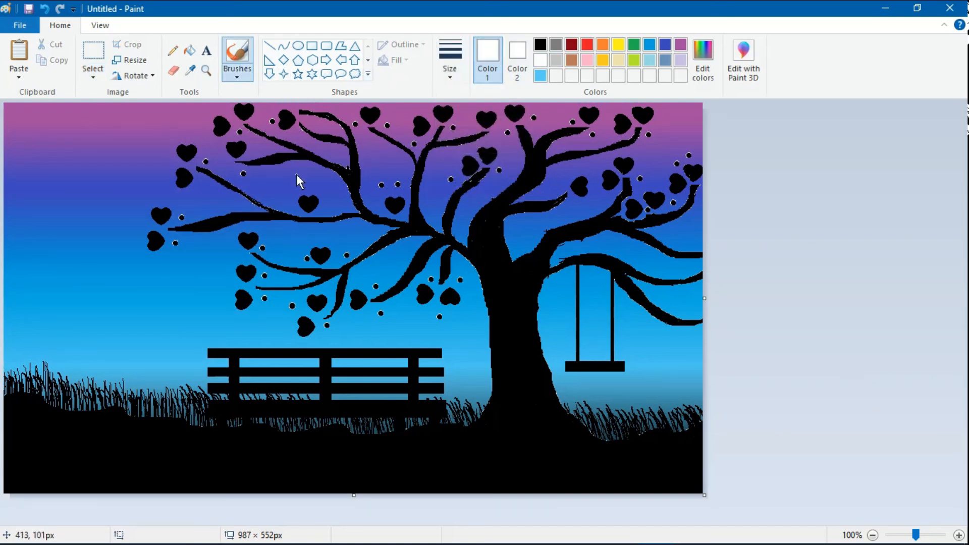
- Dot white stars across the upper-left and lower-left sky
left_click(99, 191)
left_click(117, 205)
left_click(85, 216)
left_click(93, 261)
left_click(125, 258)
left_click(116, 235)
left_click(110, 128)
left_click(42, 120)
left_click(48, 299)
left_click(67, 346)
left_click(87, 312)
left_click(102, 290)
left_click(123, 302)
left_click(145, 359)
left_click(168, 305)
left_click(186, 277)
left_click(90, 117)
- Add white stars among the left branches, the left sky, and between the branches
left_click(269, 183)
left_click(165, 163)
left_click(136, 195)
left_click(135, 326)
left_click(13, 320)
left_click(70, 317)
left_click(288, 183)
left_click(299, 174)
left_click(327, 181)
left_click(378, 156)
left_click(396, 164)
left_click(437, 158)
- Add white stars in the right sky, around the swing, beside the trunk, and in the upper sky
left_click(557, 181)
left_click(634, 249)
left_click(683, 225)
left_click(682, 300)
left_click(663, 348)
left_click(639, 389)
left_click(629, 344)
left_click(630, 320)
left_click(571, 380)
left_click(555, 341)
left_click(556, 315)
left_click(556, 298)
left_click(146, 114)
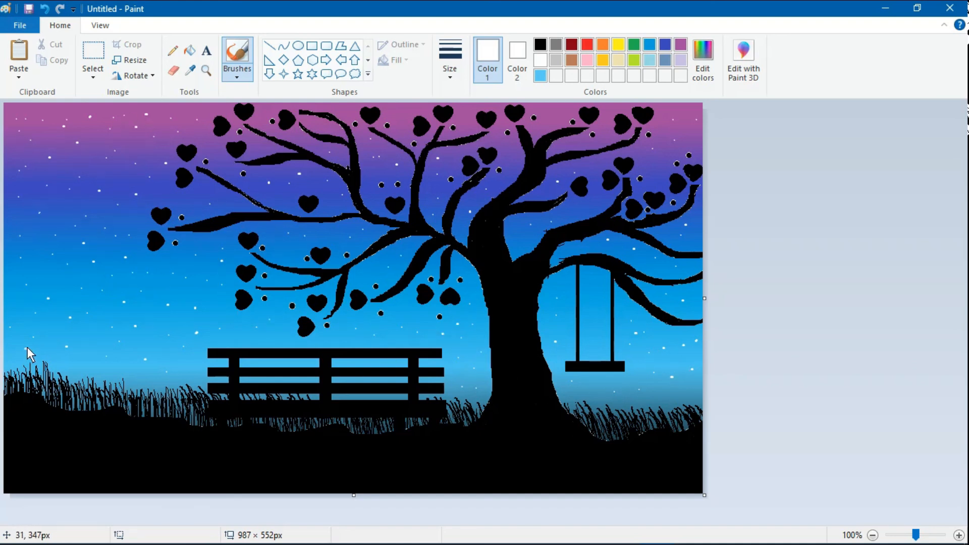